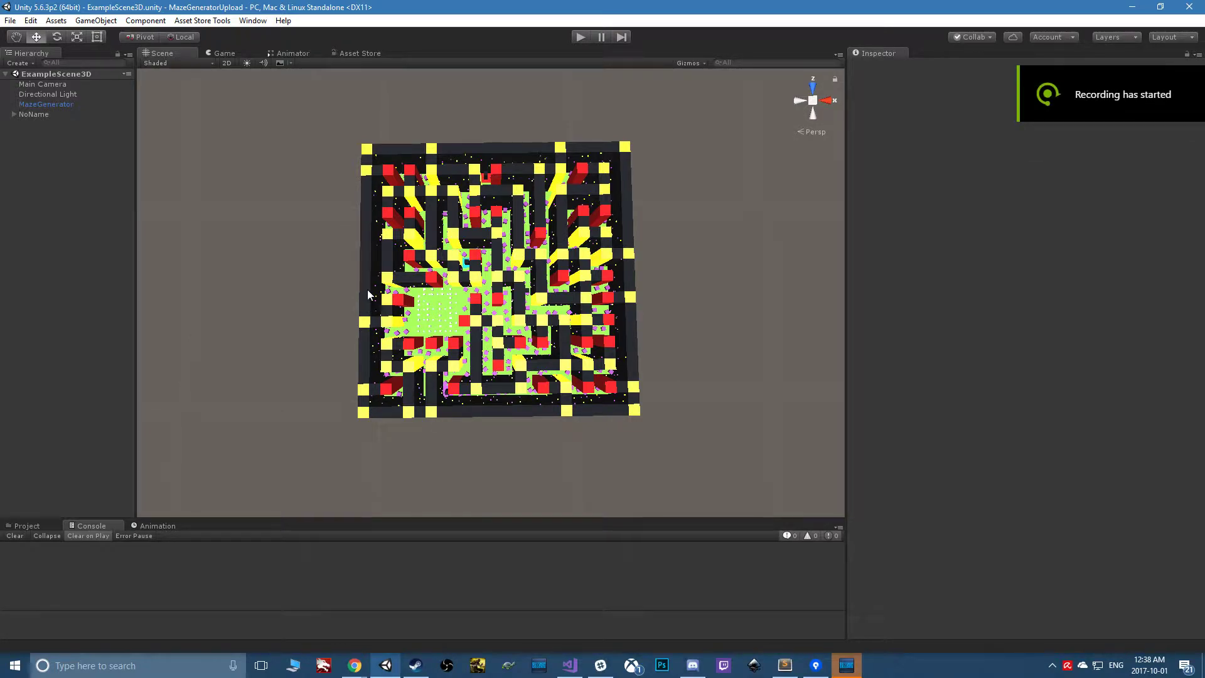
Select the MazeGenerator object and collapse the Unique Tiles list in its maze settings
left_click(43, 104)
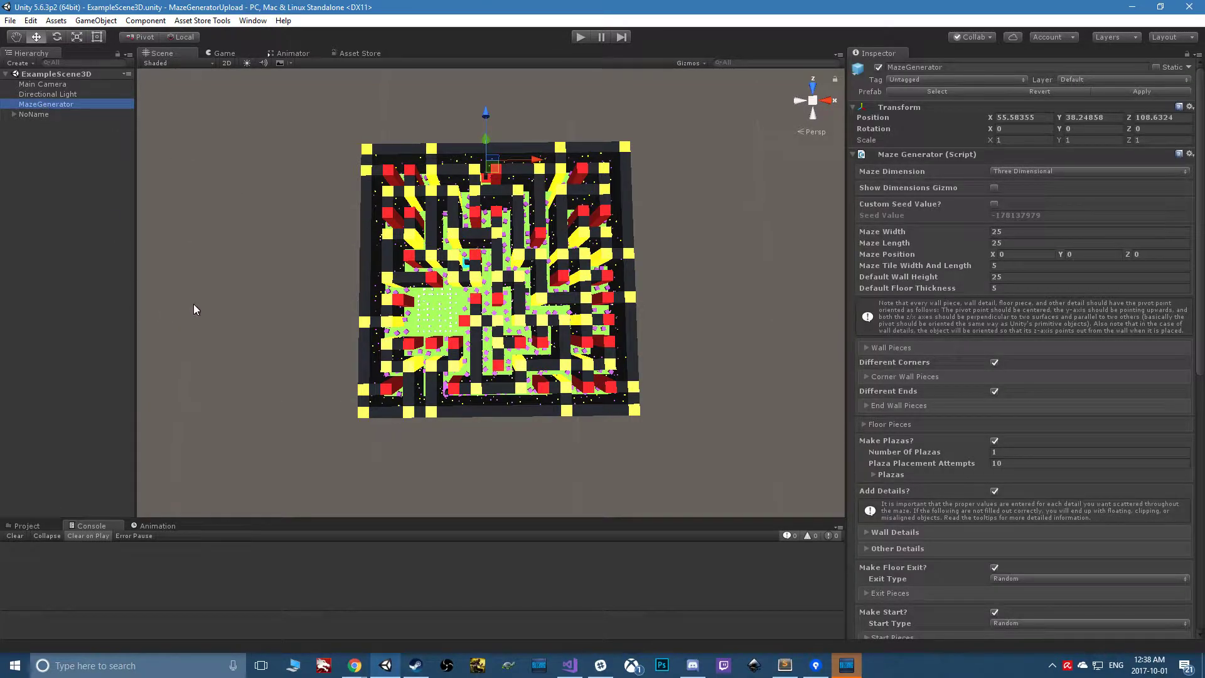
scroll(1166, 364, "down", 7)
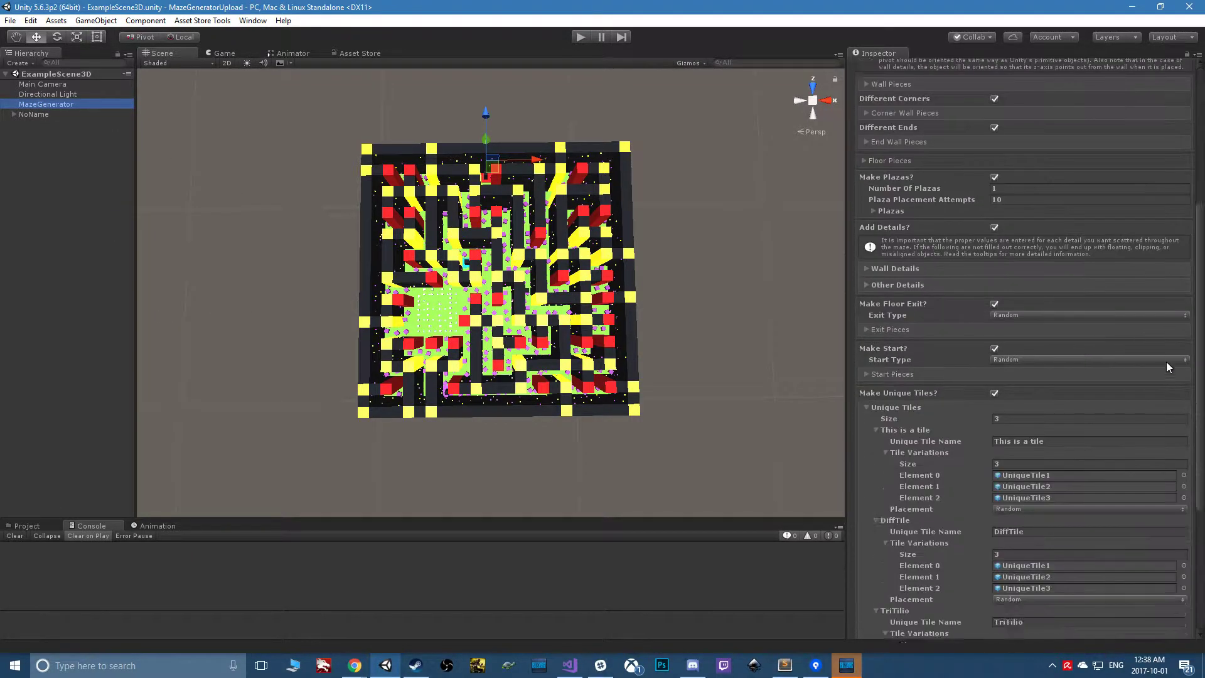
scroll(1166, 362, "down", 3)
left_click(867, 296)
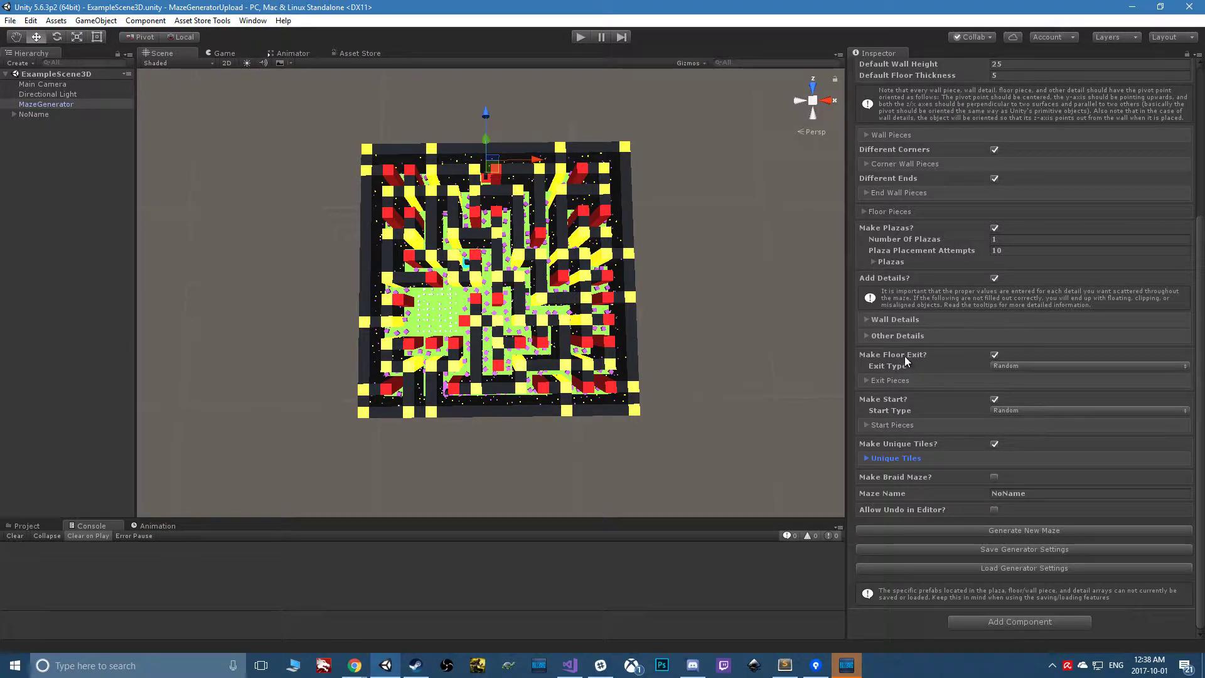
Examine the blue exit tile among the maze corridors up close
scroll(504, 440, "up", 2)
middle_click_drag(474, 430, 508, 462)
scroll(516, 393, "up", 2)
scroll(508, 439, "up", 10)
middle_click_drag(506, 295, 493, 326)
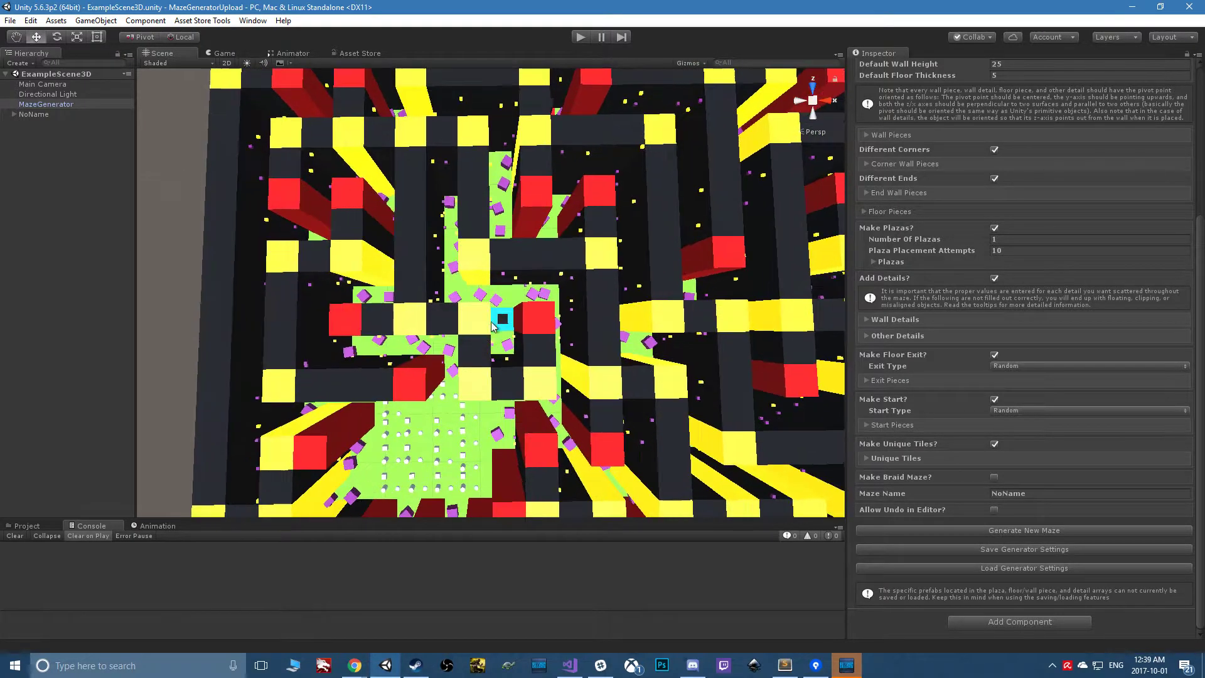
scroll(491, 324, "down", 10)
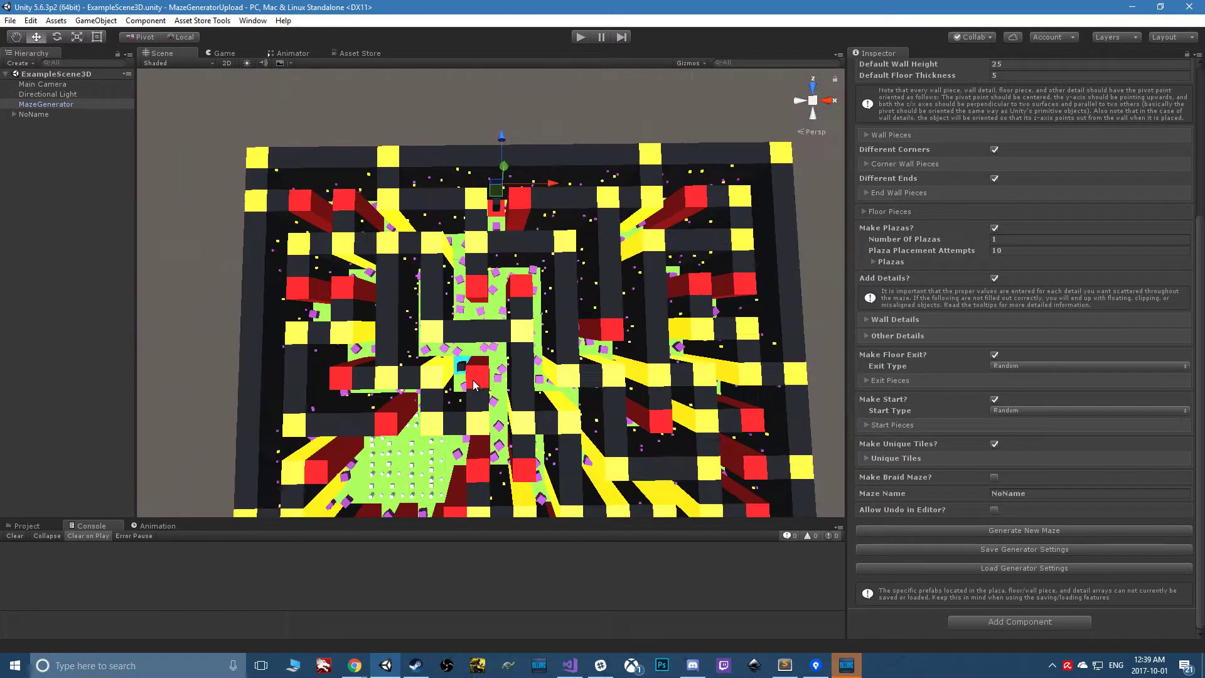
Review the prefab used for the floor exit and the placement options available for the exit type
left_click(865, 381)
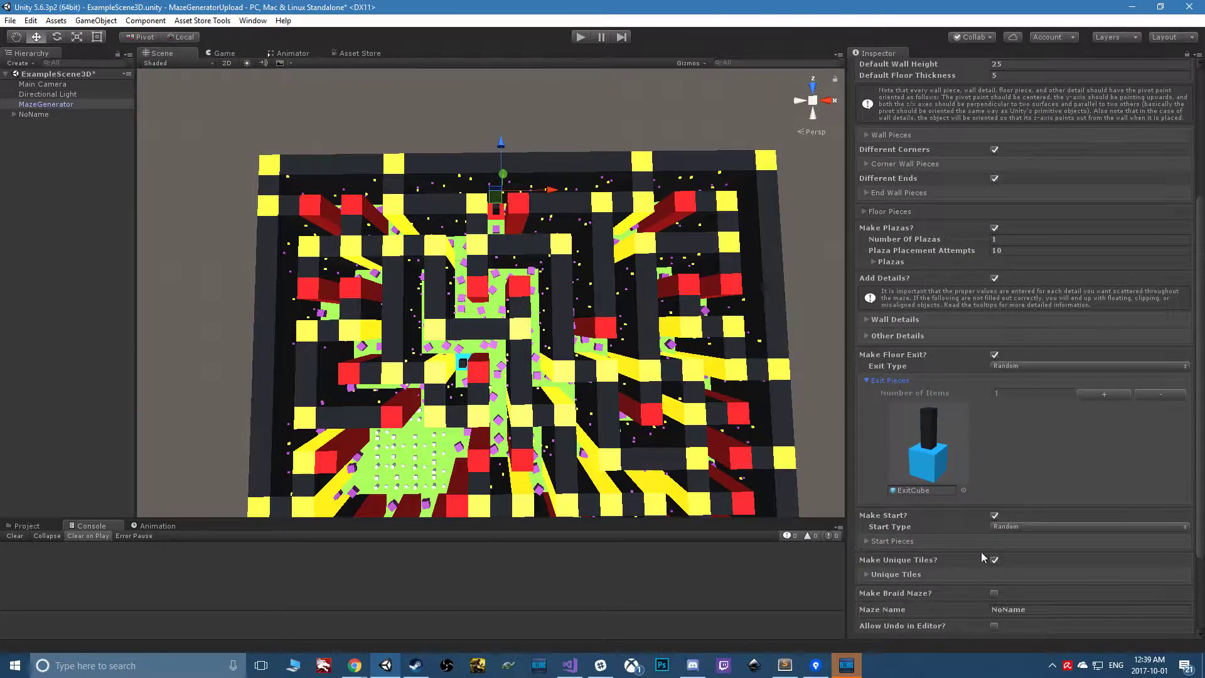
left_click(866, 380)
left_click(1014, 367)
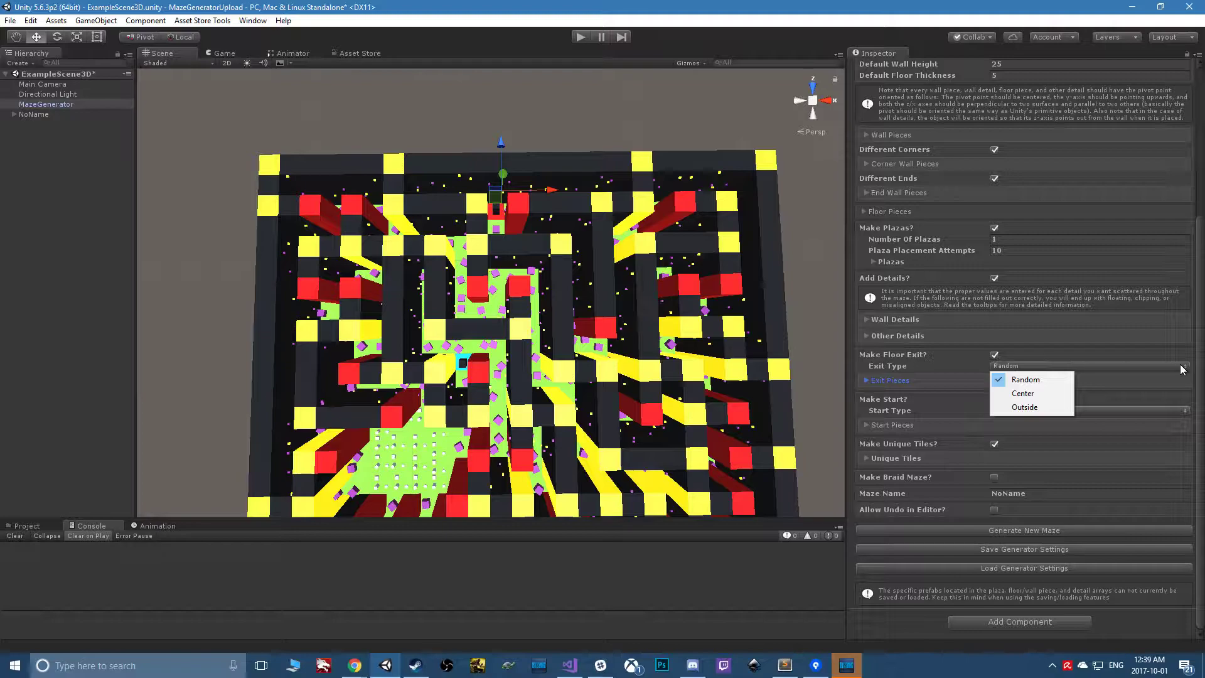
left_click(1199, 371)
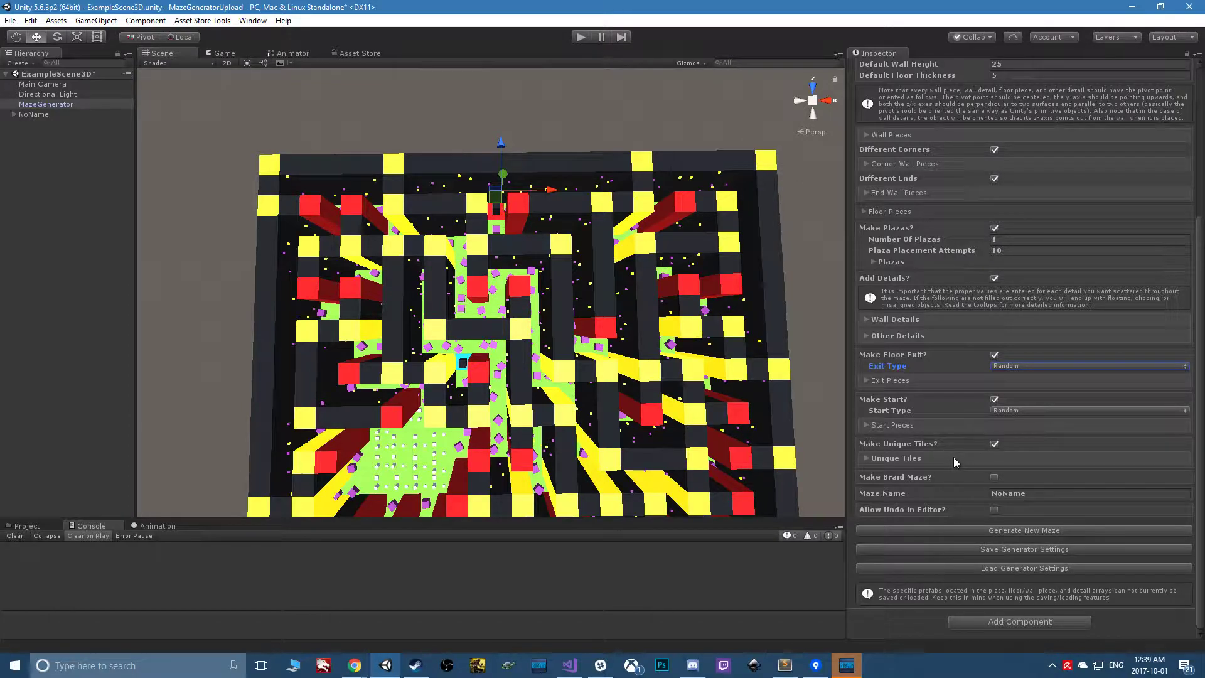
mouse_move(954, 462)
middle_click_drag(648, 456, 635, 307)
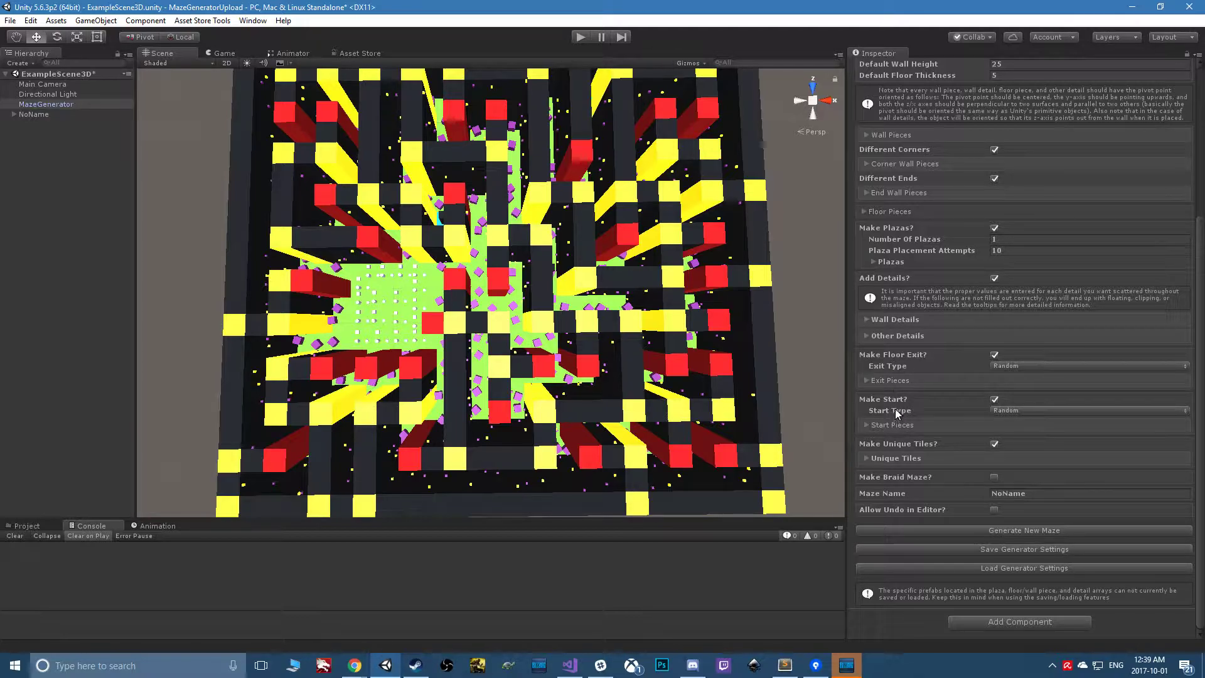
Expand the Unique Tiles list and collapse its DiffTile and TriTilio entries
left_click(865, 458)
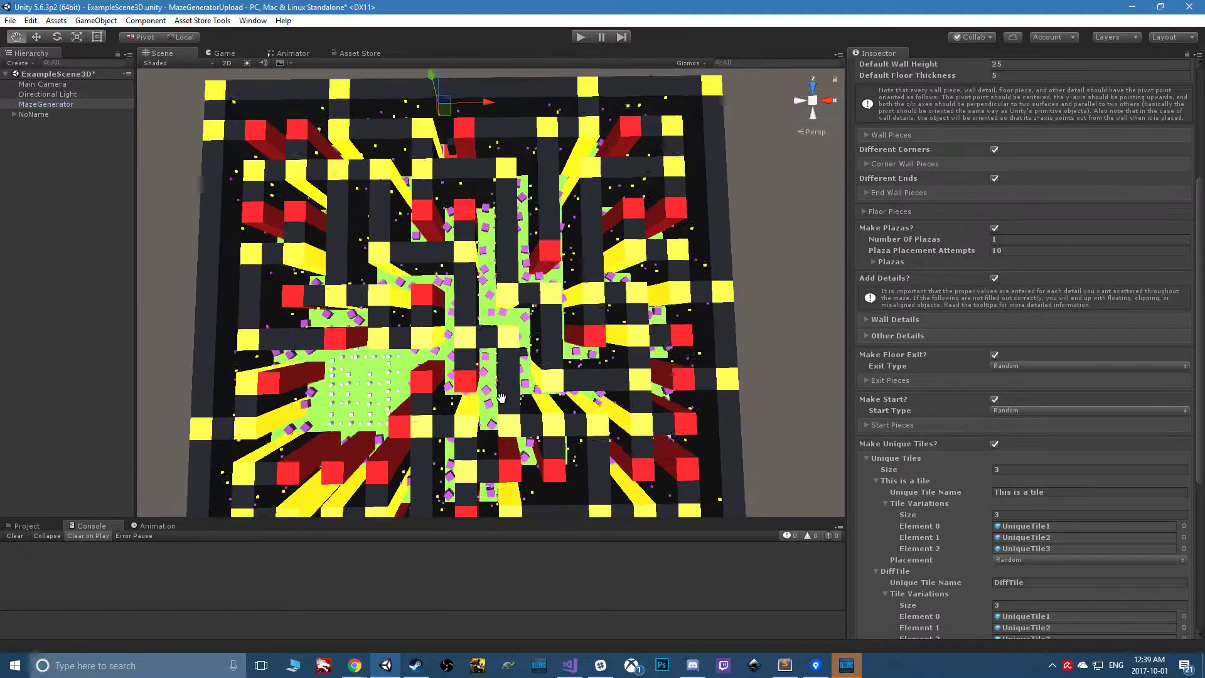
scroll(891, 464, "down", 3)
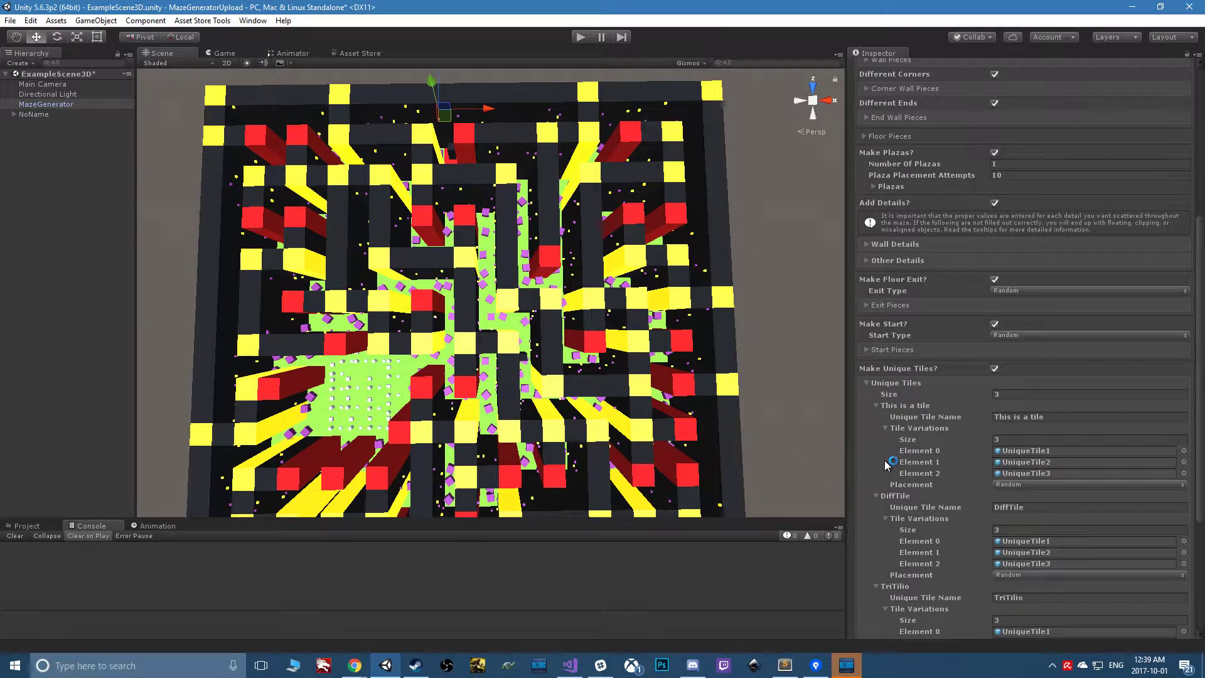
left_click(866, 383)
left_click(866, 460)
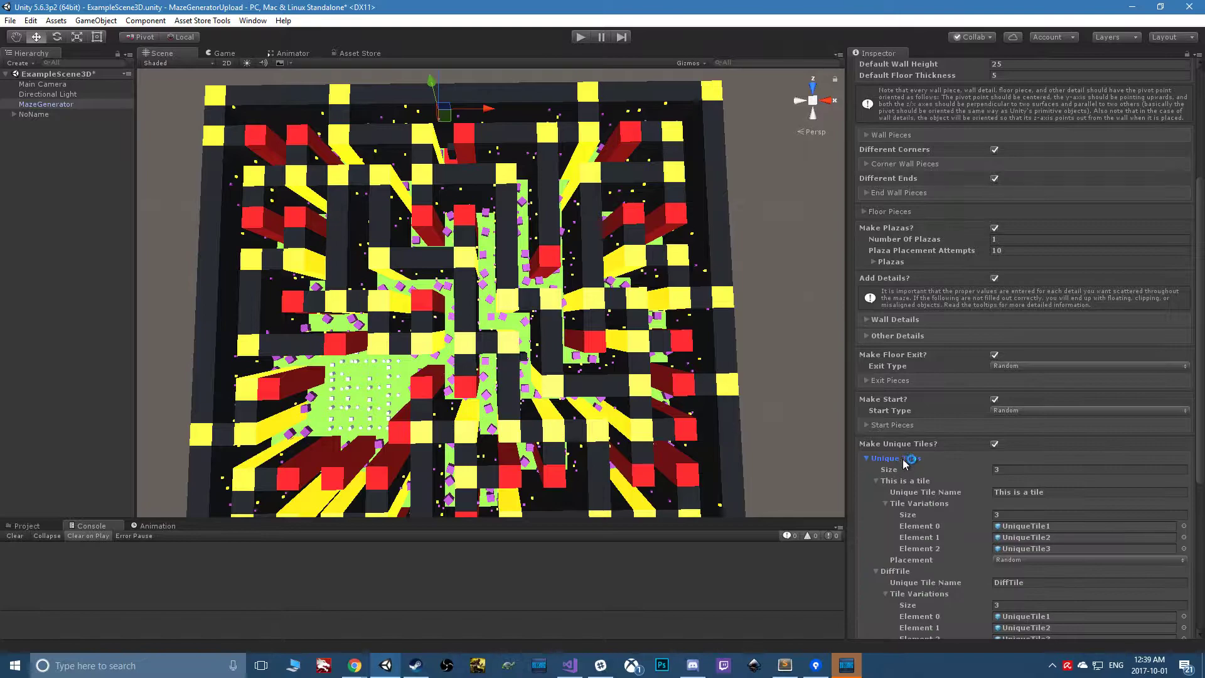
scroll(910, 468, "down", 10)
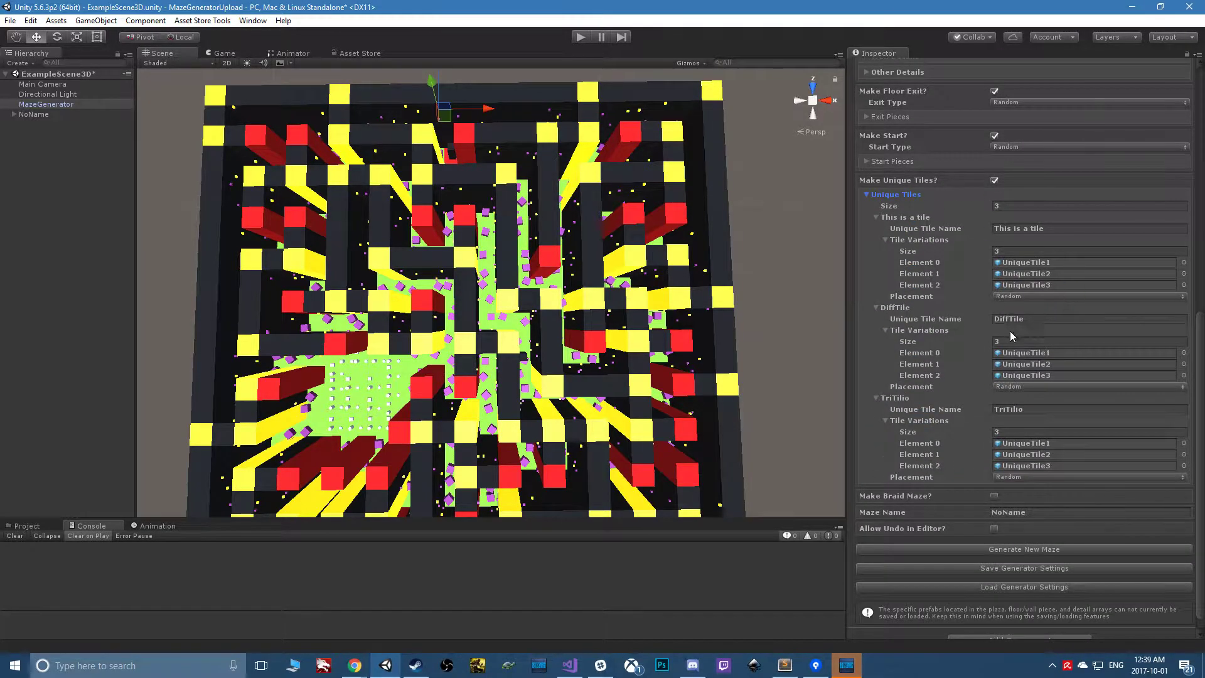
scroll(1011, 345, "up", 3)
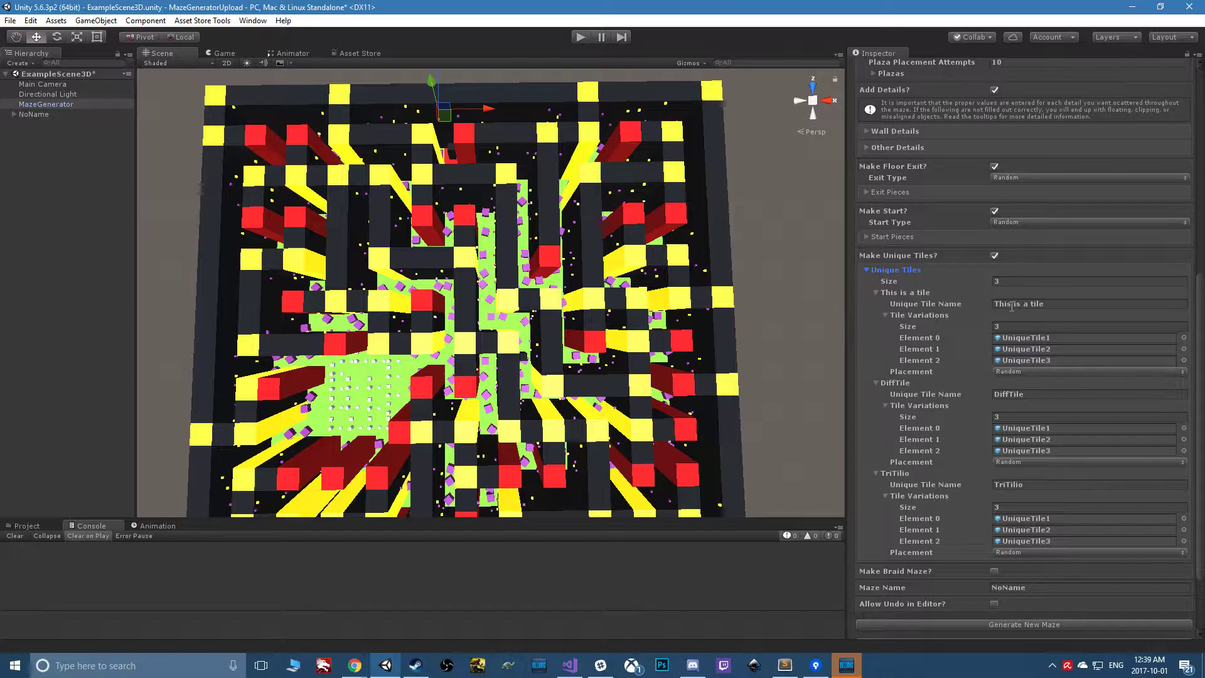
left_click(878, 383)
left_click(878, 394)
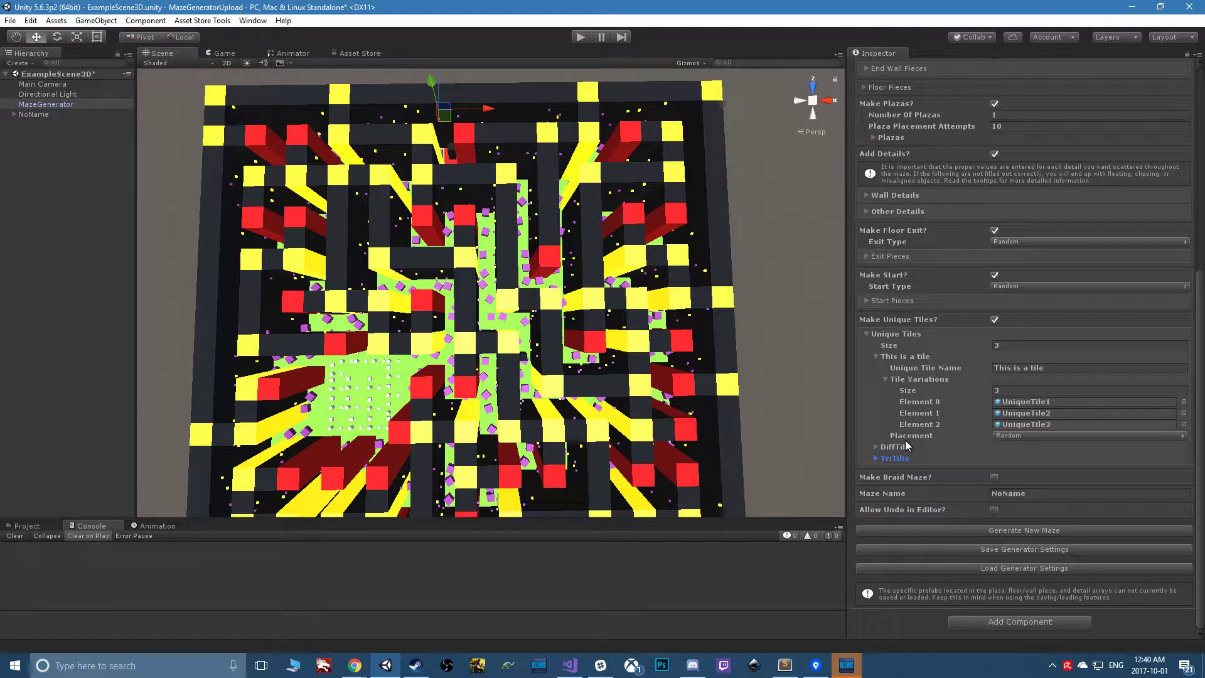
Collapse the tile variations of the "This is a tile" entry
mouse_move(904, 441)
middle_click_drag(428, 341, 567, 337)
scroll(568, 337, "down", 6)
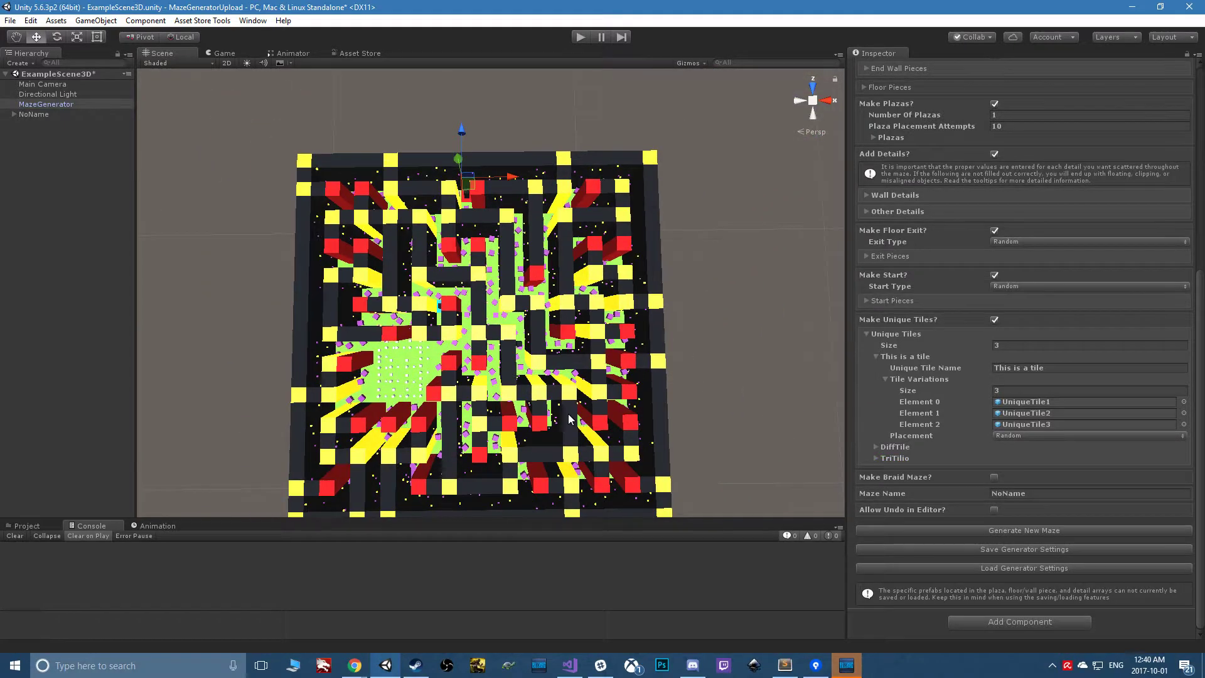
middle_click_drag(581, 379, 577, 394)
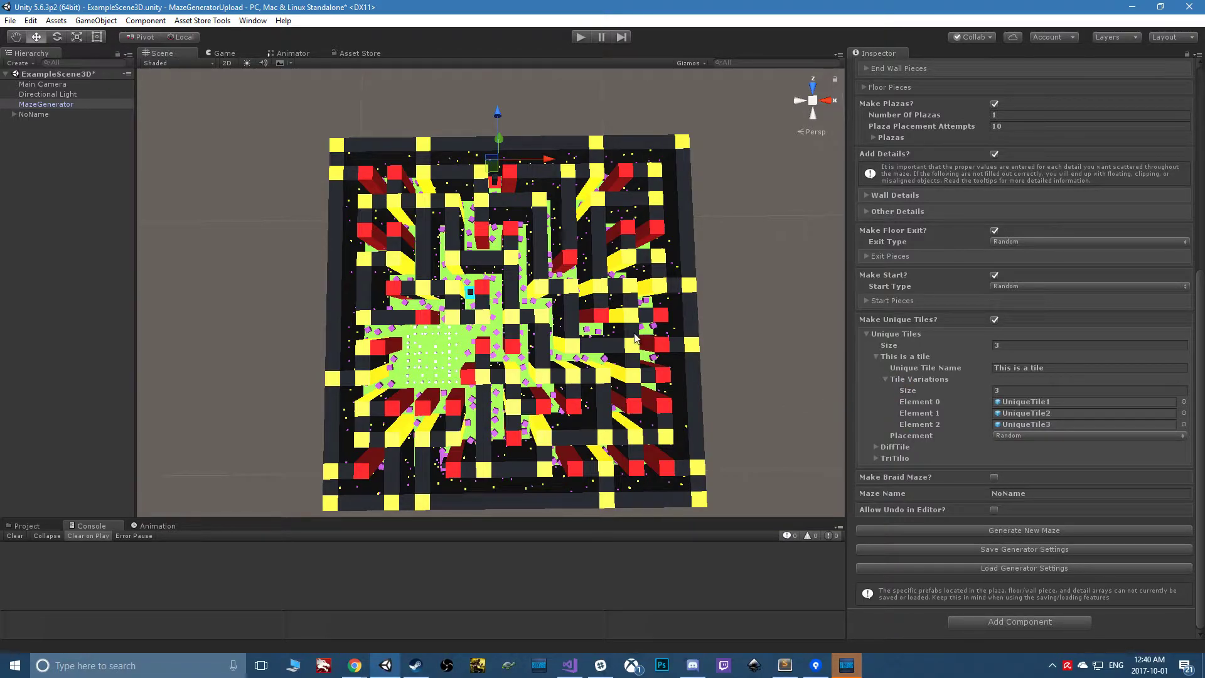
mouse_move(640, 343)
middle_mouse_down()
mouse_move(524, 392)
mouse_move(536, 375)
mouse_move(480, 377)
mouse_move(562, 439)
mouse_move(722, 458)
mouse_move(539, 439)
mouse_move(587, 372)
mouse_move(595, 306)
mouse_move(575, 249)
mouse_move(511, 212)
mouse_move(557, 344)
mouse_move(625, 339)
middle_mouse_up()
left_click(885, 379)
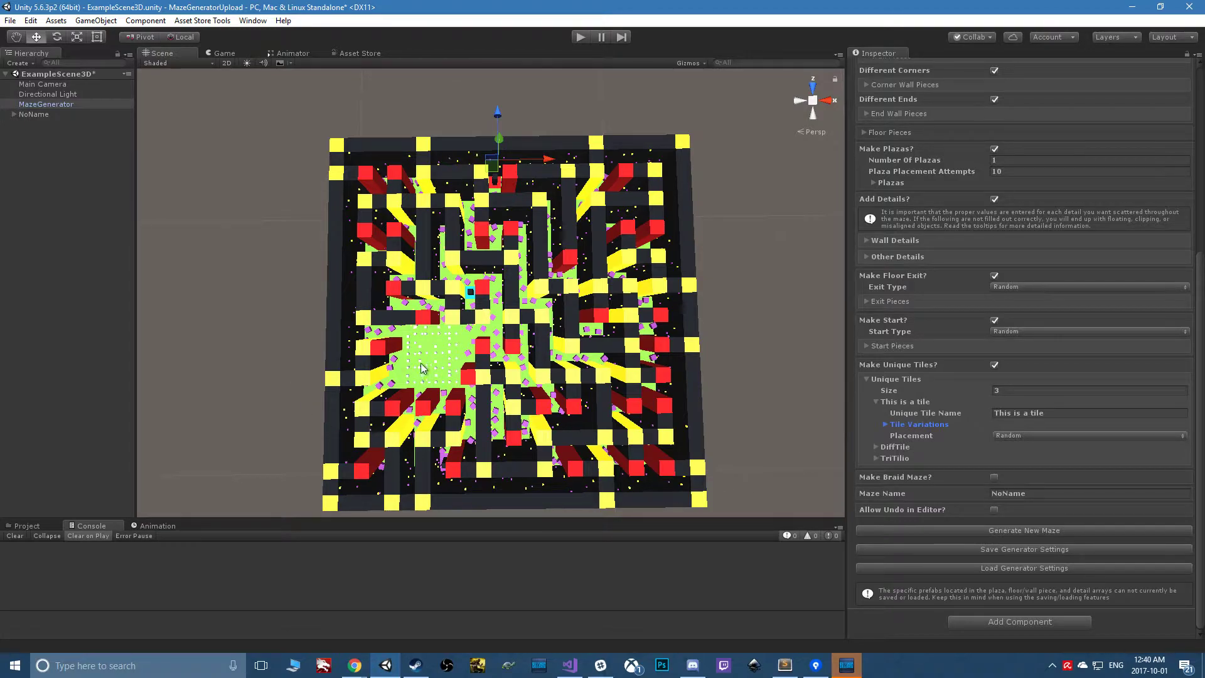
middle_click_drag(615, 406, 591, 381)
middle_click_drag(517, 360, 603, 491)
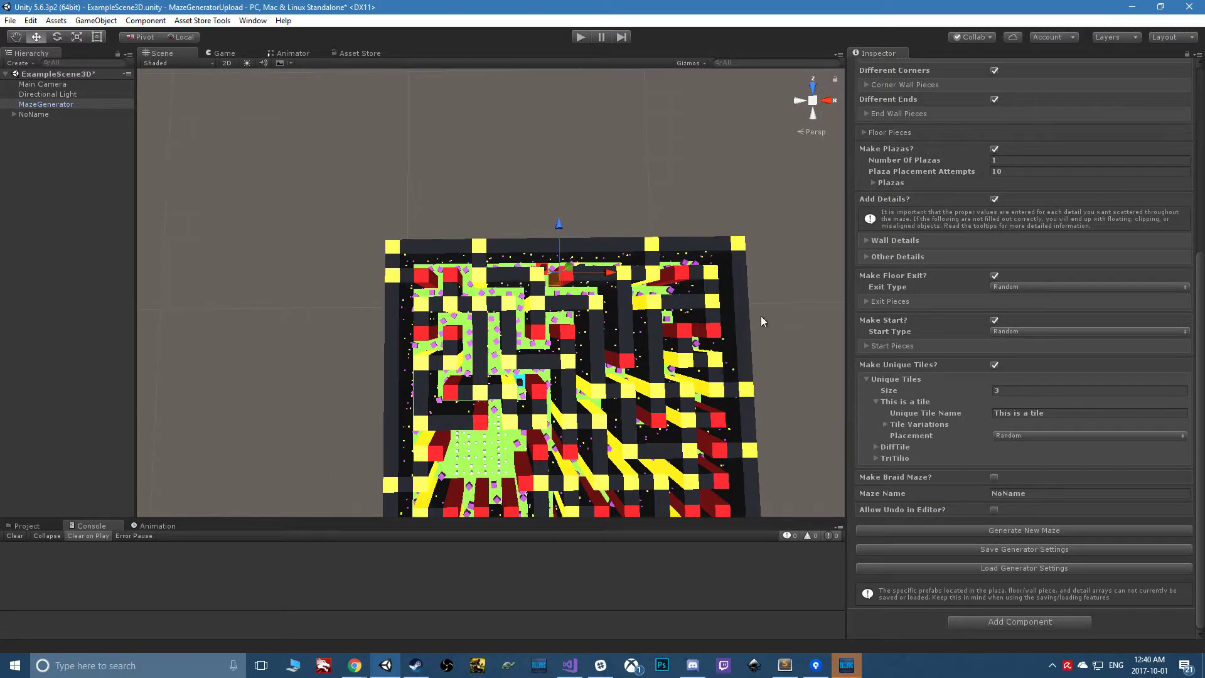
middle_click_drag(640, 441, 580, 292)
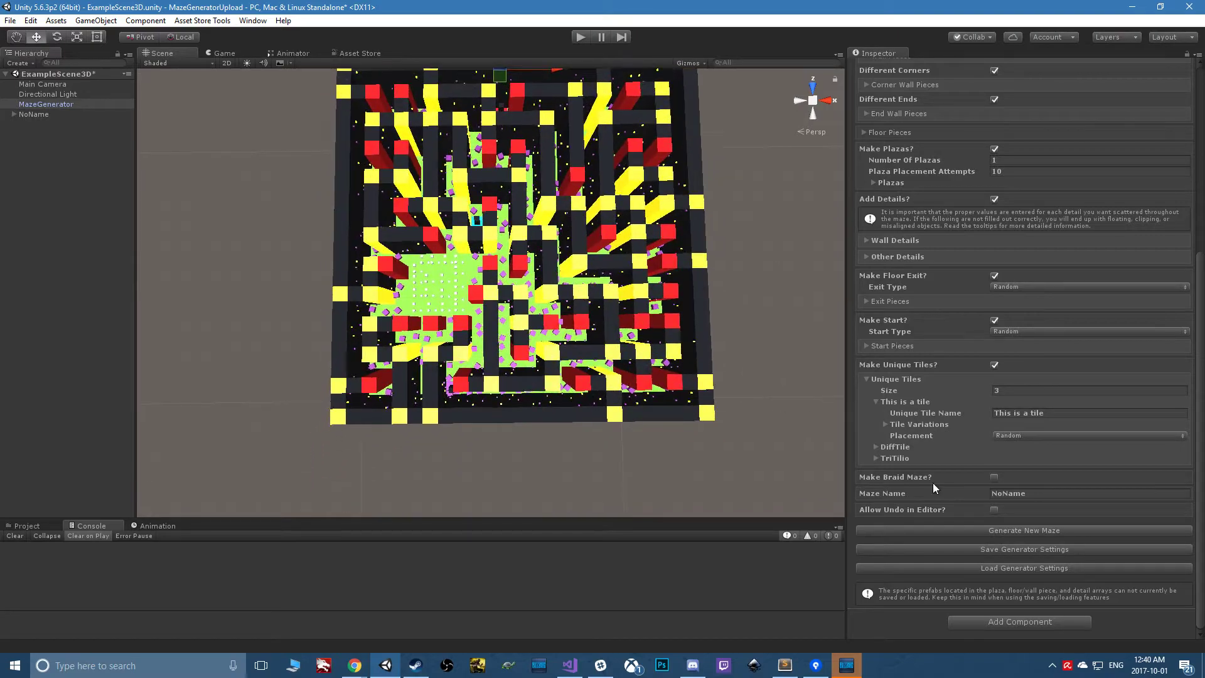
middle_click_drag(589, 342, 551, 377)
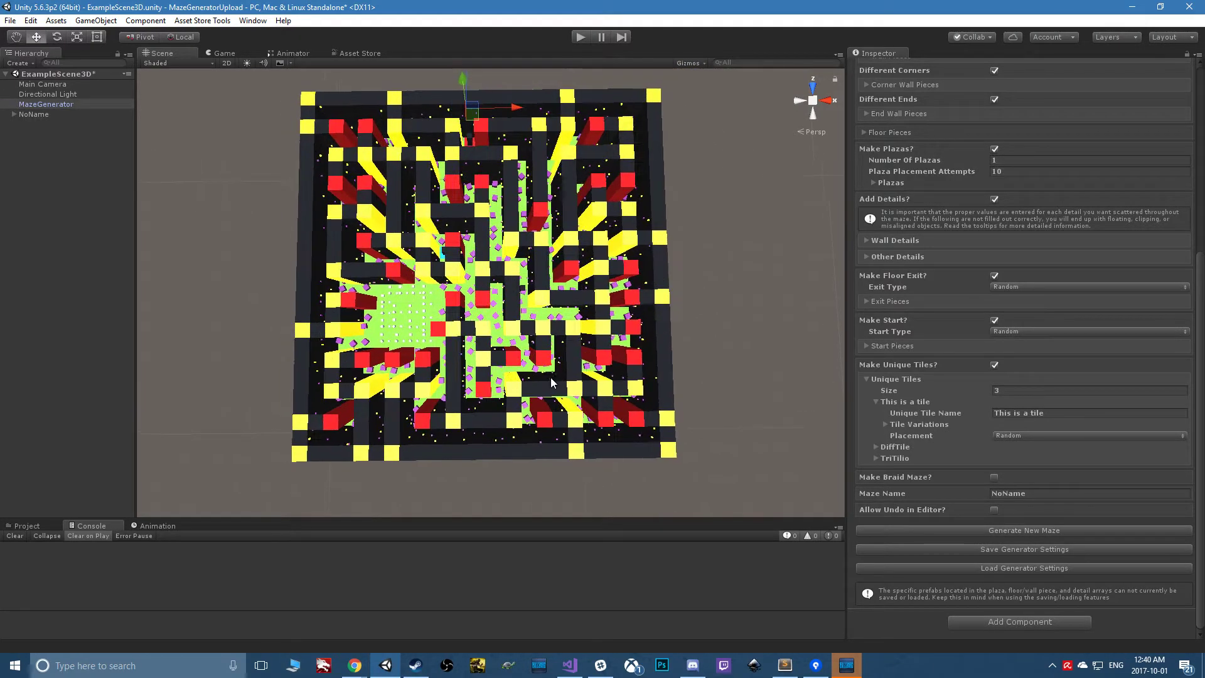
left_click_drag(574, 379, 572, 366, "alt")
right_click_drag(572, 366, 583, 393)
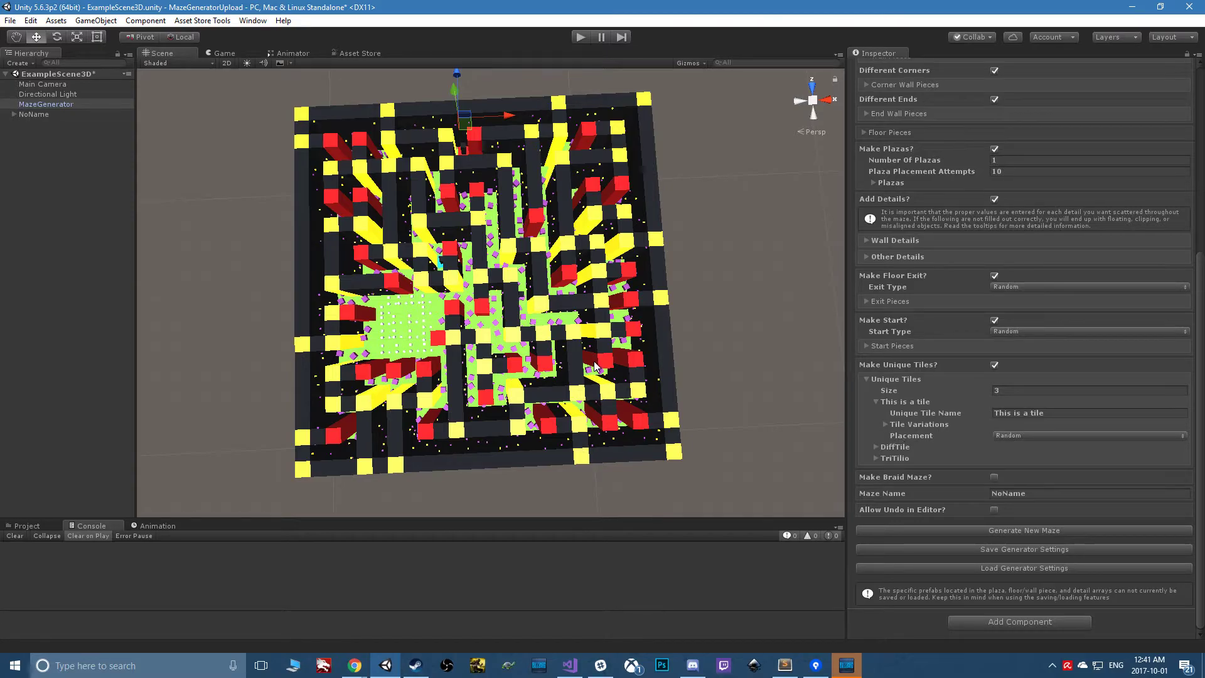
middle_click_drag(594, 362, 568, 367)
right_click_drag(581, 366, 563, 345)
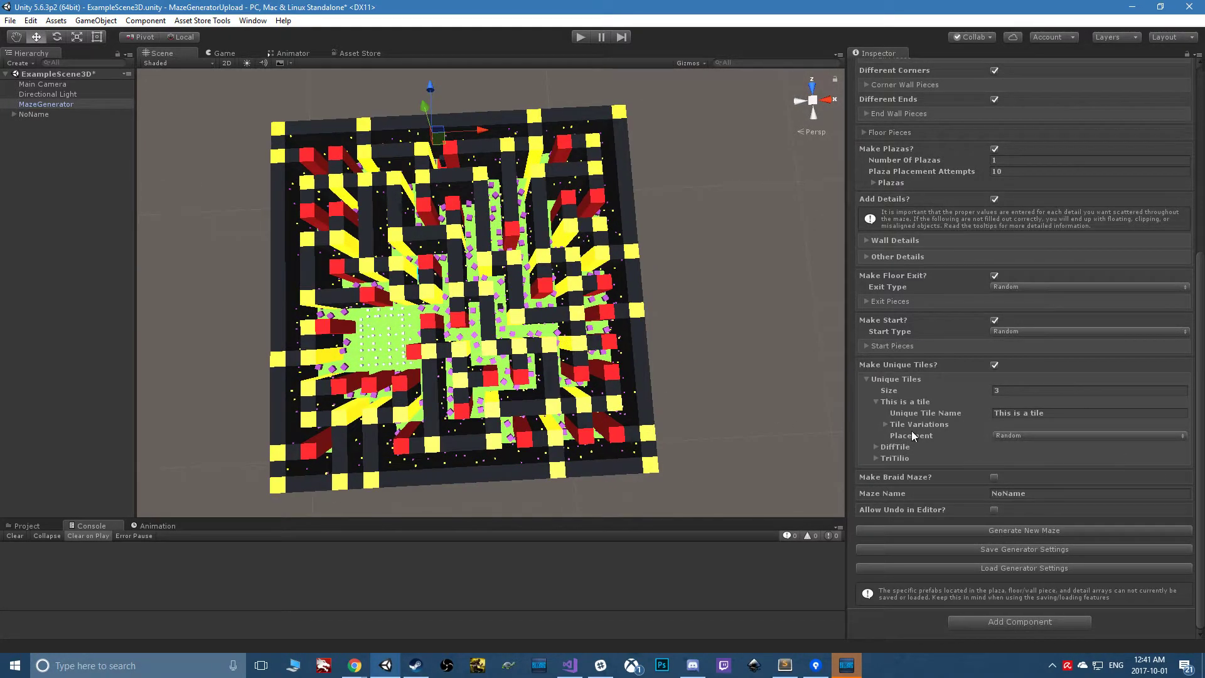
Review the tile variations of "This is a tile" and check the DiffTile and TriTilio entries
left_click(884, 423)
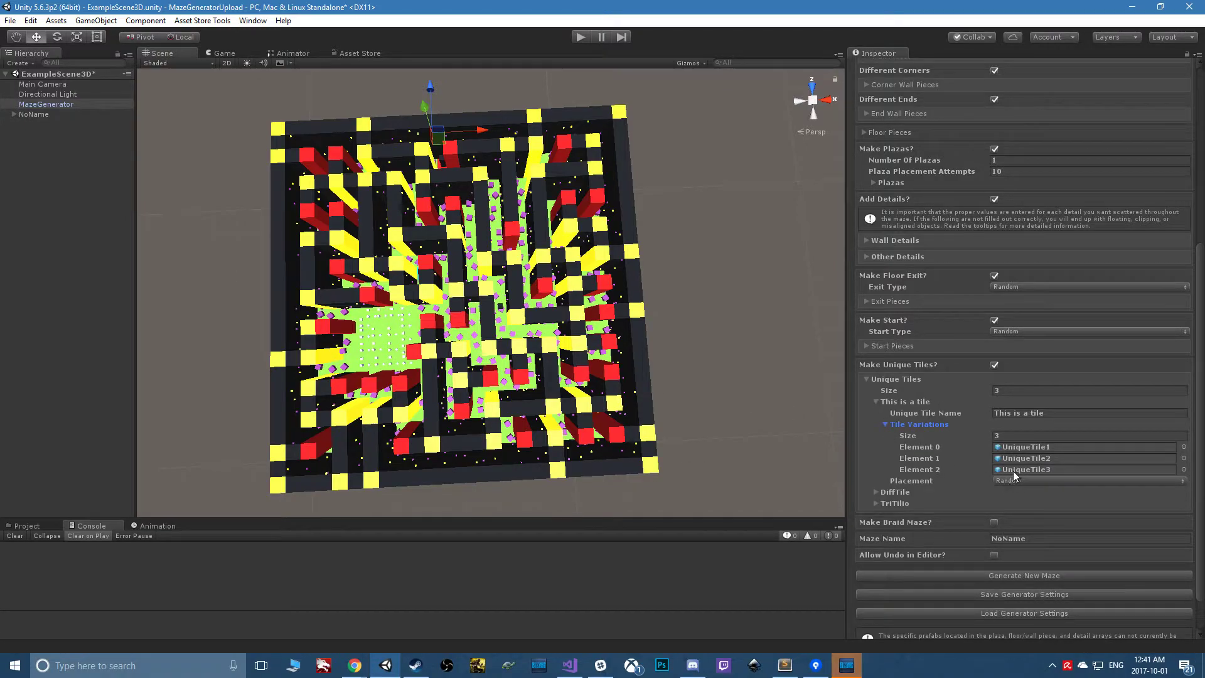
middle_click_drag(447, 307, 500, 339)
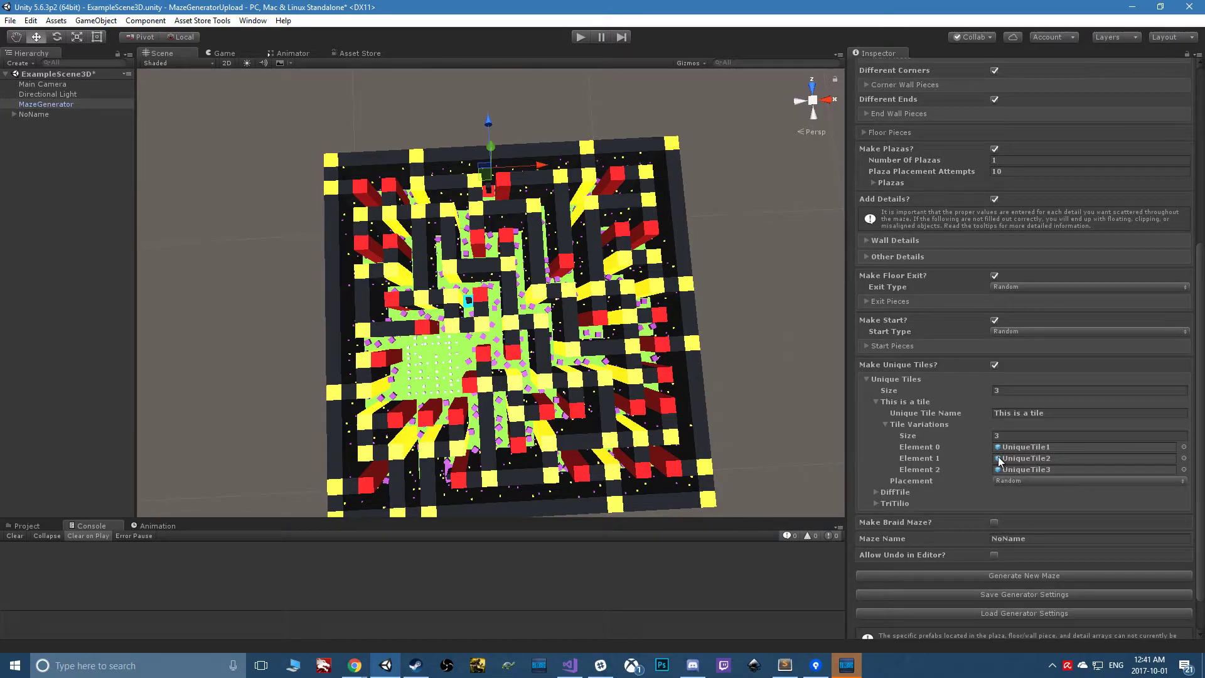
middle_click_drag(574, 435, 477, 377)
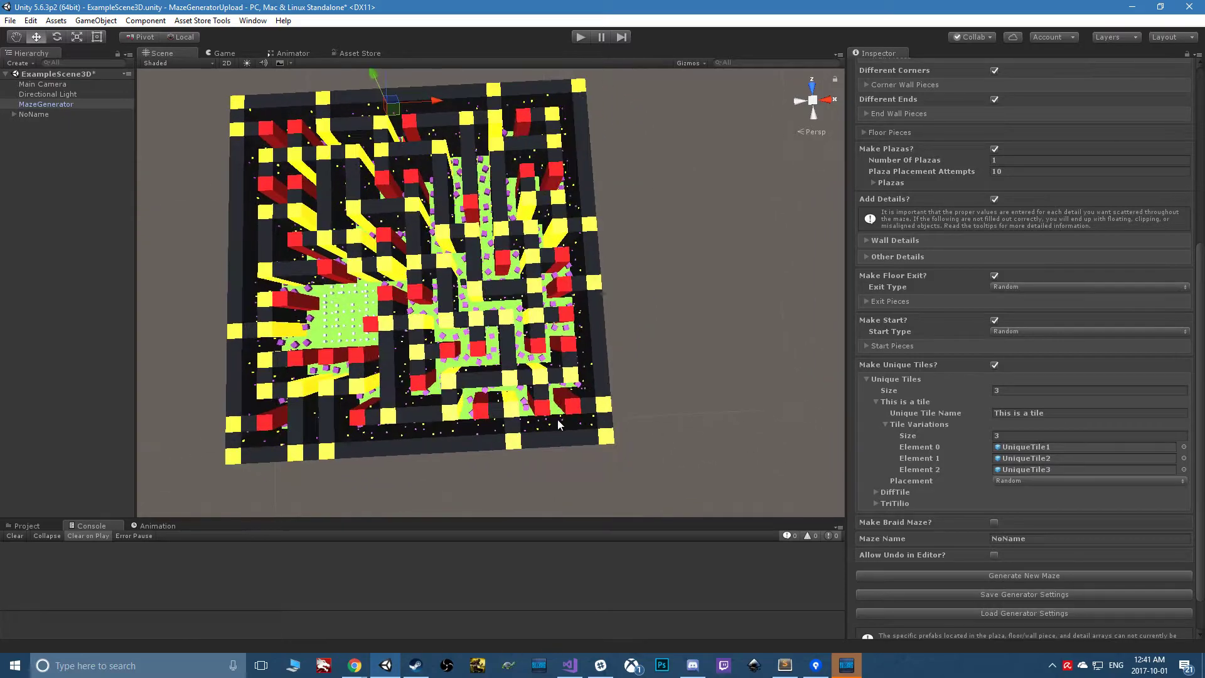
left_click(875, 494)
left_click(874, 494)
left_click(875, 505)
left_click(875, 505)
Collapse the "This is a tile" entry in the Unique Tiles list
scroll(522, 419, "up", 10)
middle_click_drag(569, 292, 616, 344)
scroll(550, 431, "down", 8)
scroll(616, 344, "up", 1)
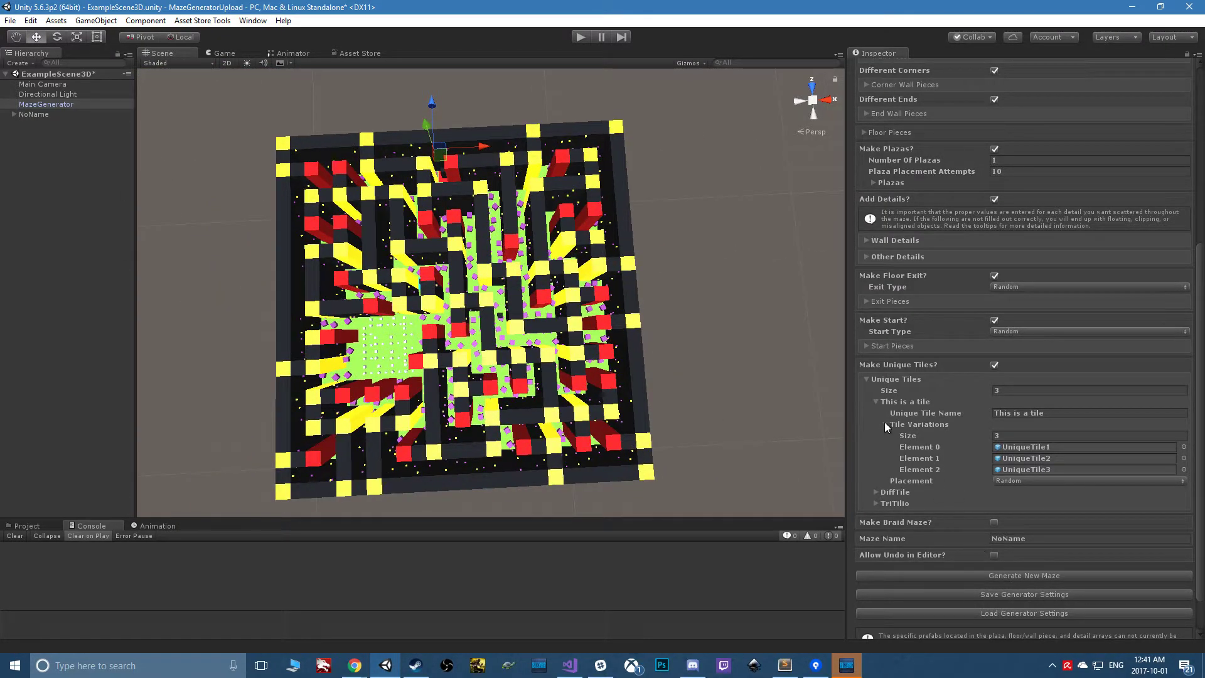
left_click(879, 403)
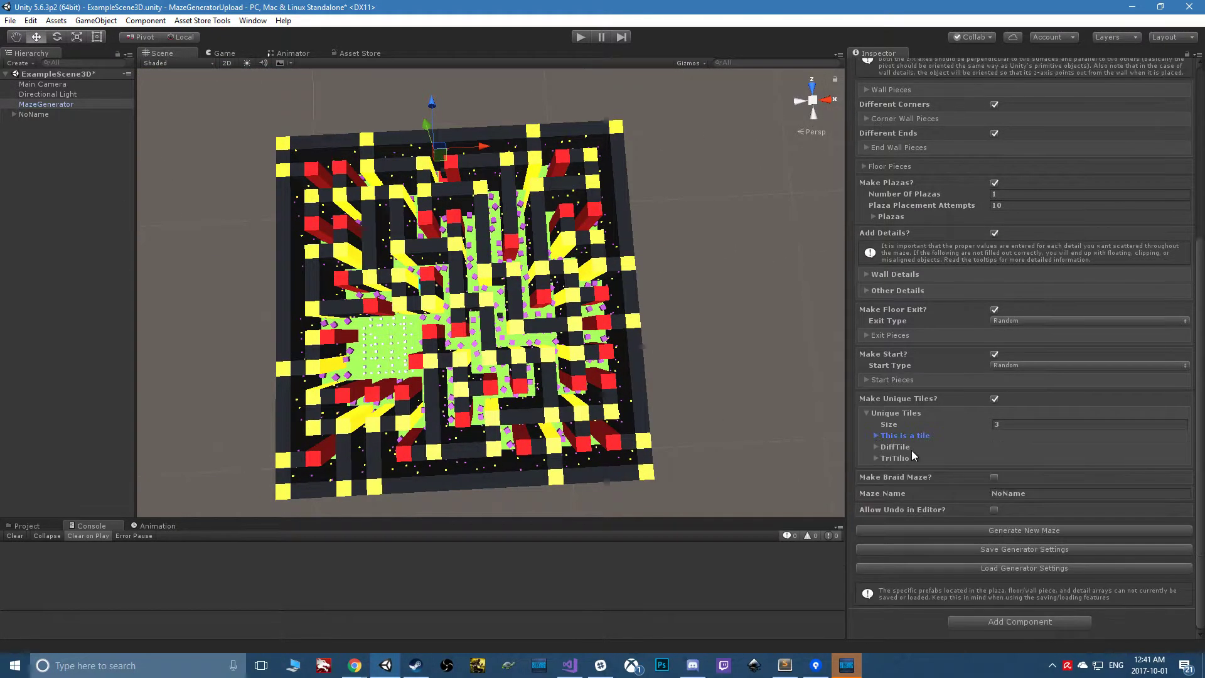
Generate a new maze with the current generator settings and focus on its purple unique tile
left_click(1004, 531)
middle_click_drag(533, 401, 697, 307)
scroll(531, 354, "up", 2)
middle_click_drag(531, 361, 523, 321)
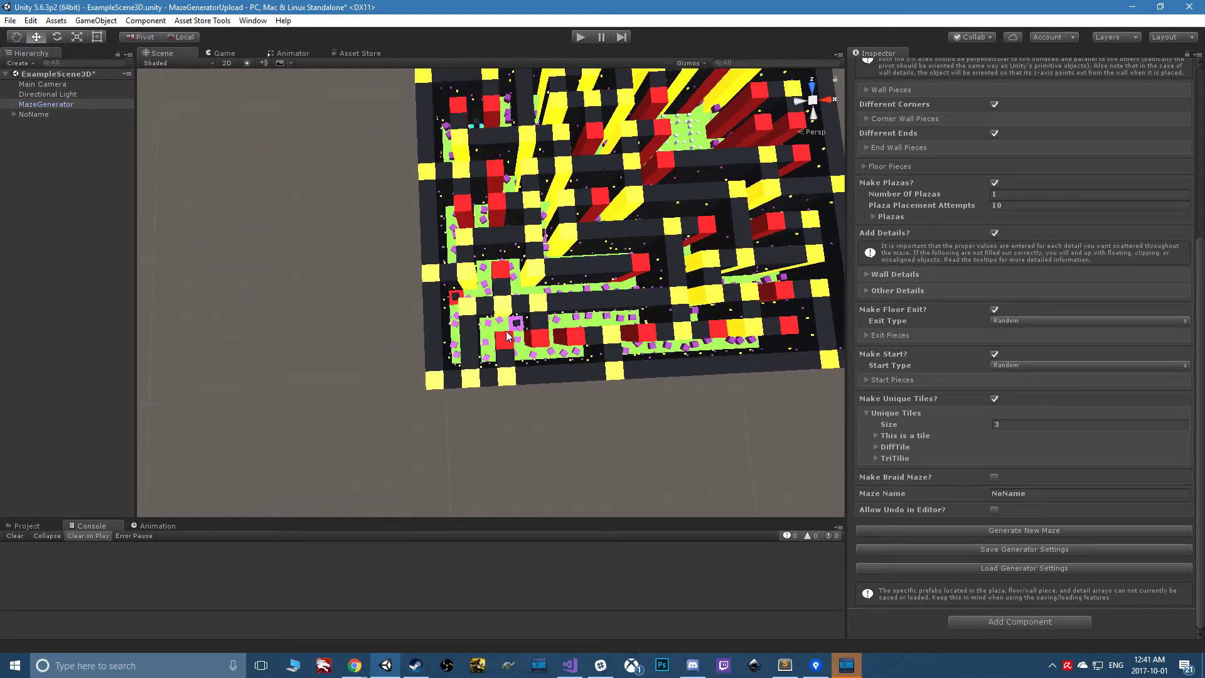
Select the TriTilio and "This is a tile" unique tiles in the maze to check their names in the hierarchy
left_click(513, 328)
scroll(108, 357, "down", 2)
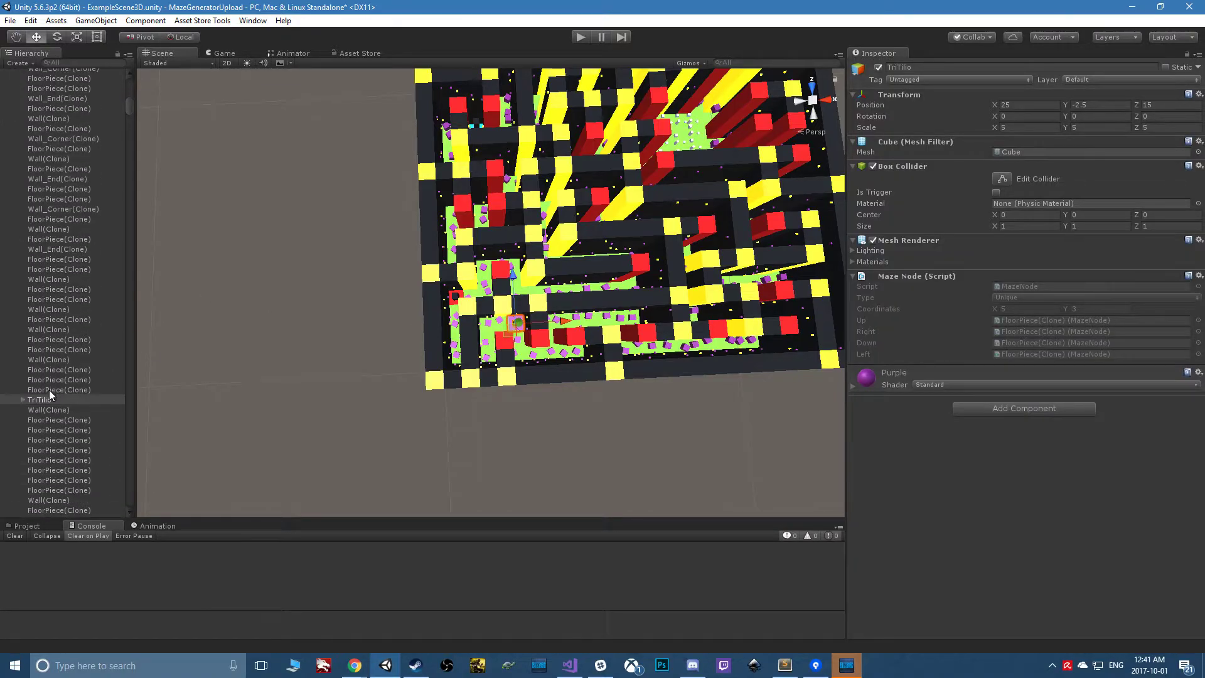
middle_click_drag(612, 227, 577, 329)
left_click(502, 326)
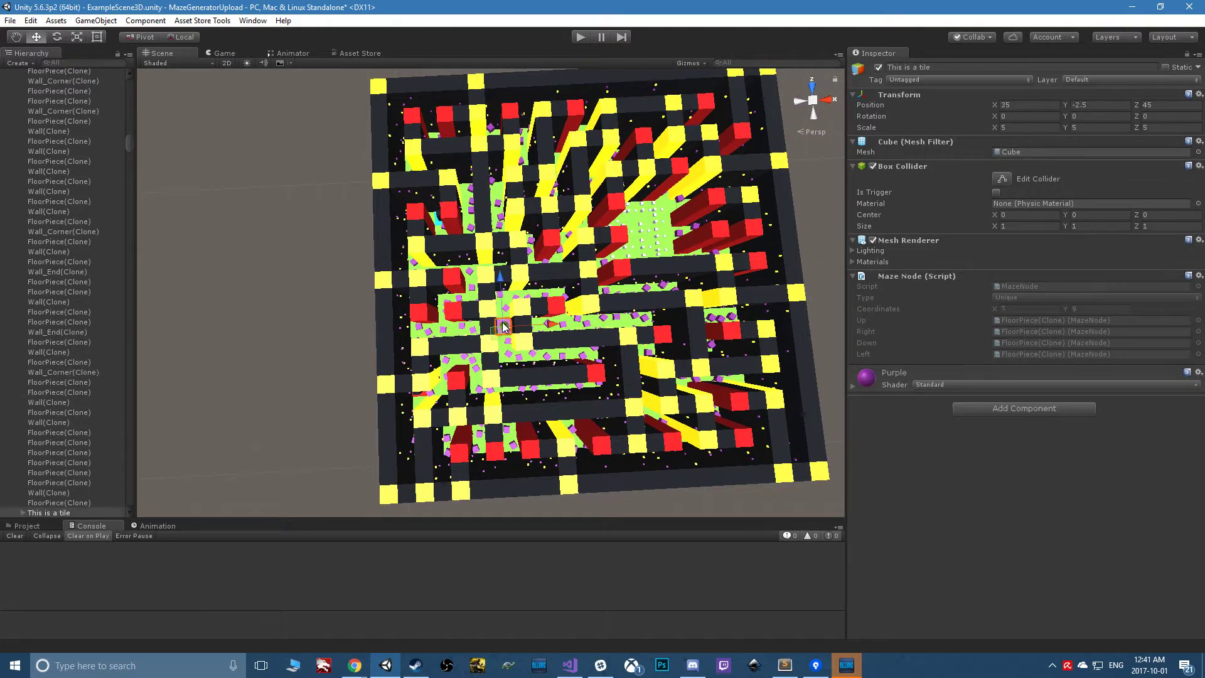
scroll(92, 412, "down", 3)
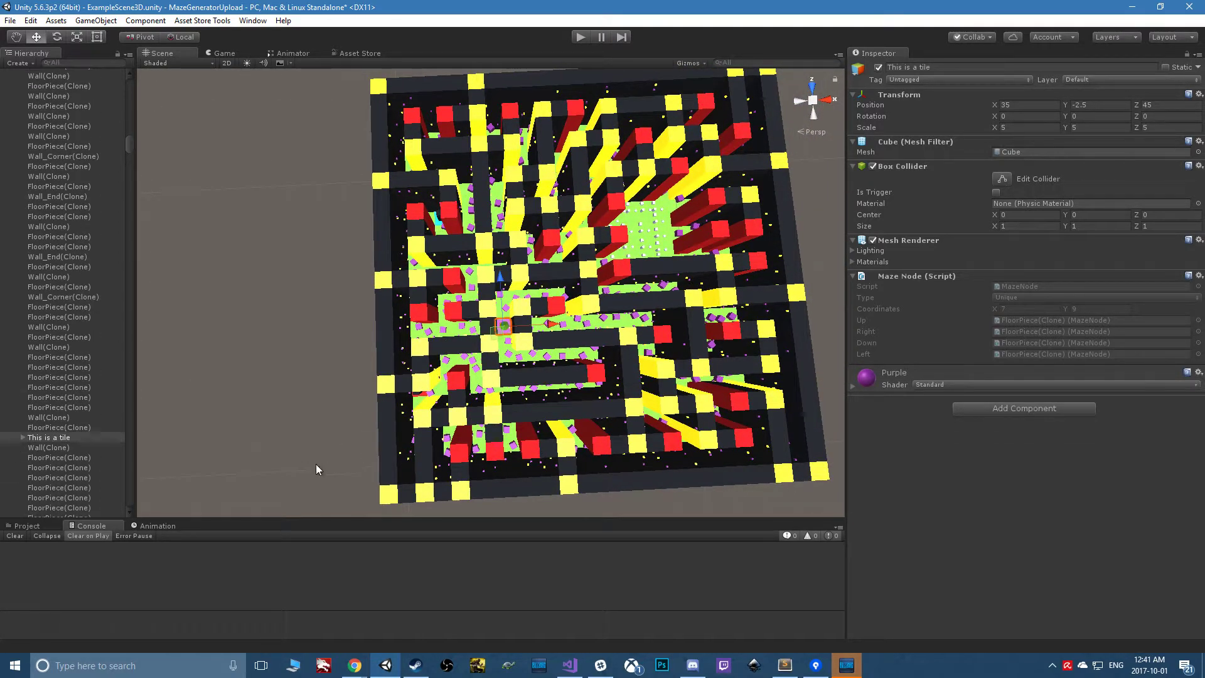
Reselect MazeGenerator, expand its TriTilio entry and inspect the UniqueTile1 and UniqueTile2 variations
scroll(62, 191, "up", 10)
scroll(130, 107, "up", 5)
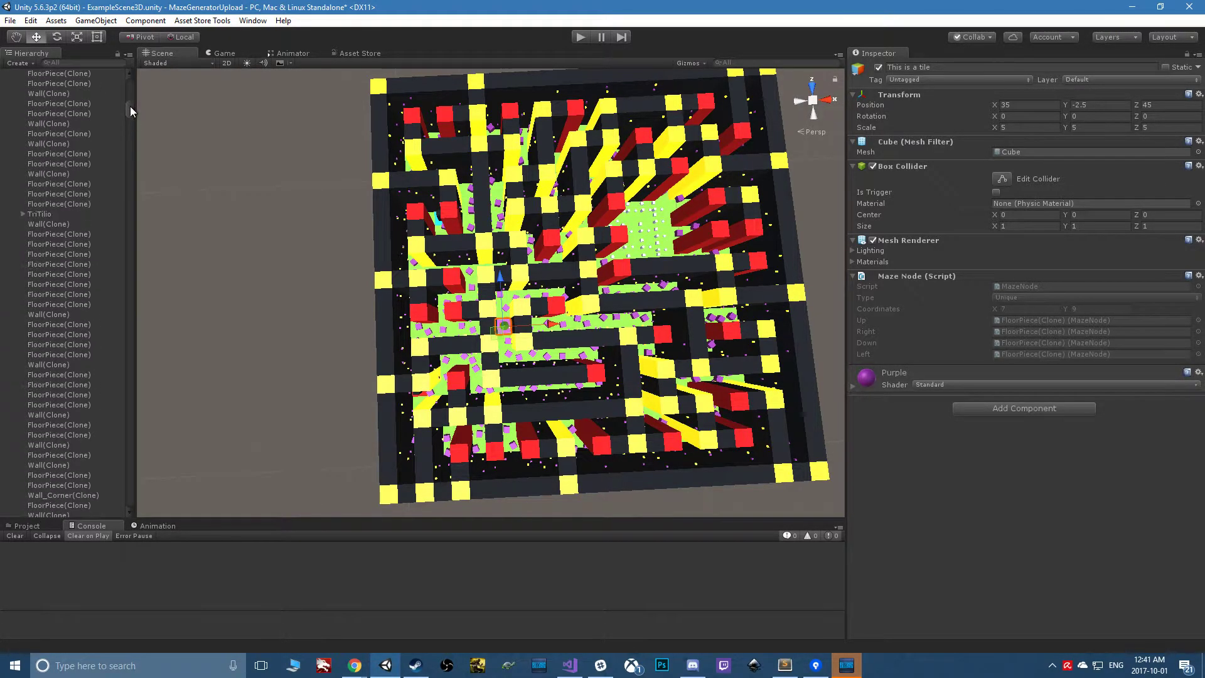
left_click(48, 104)
scroll(1077, 479, "down", 5)
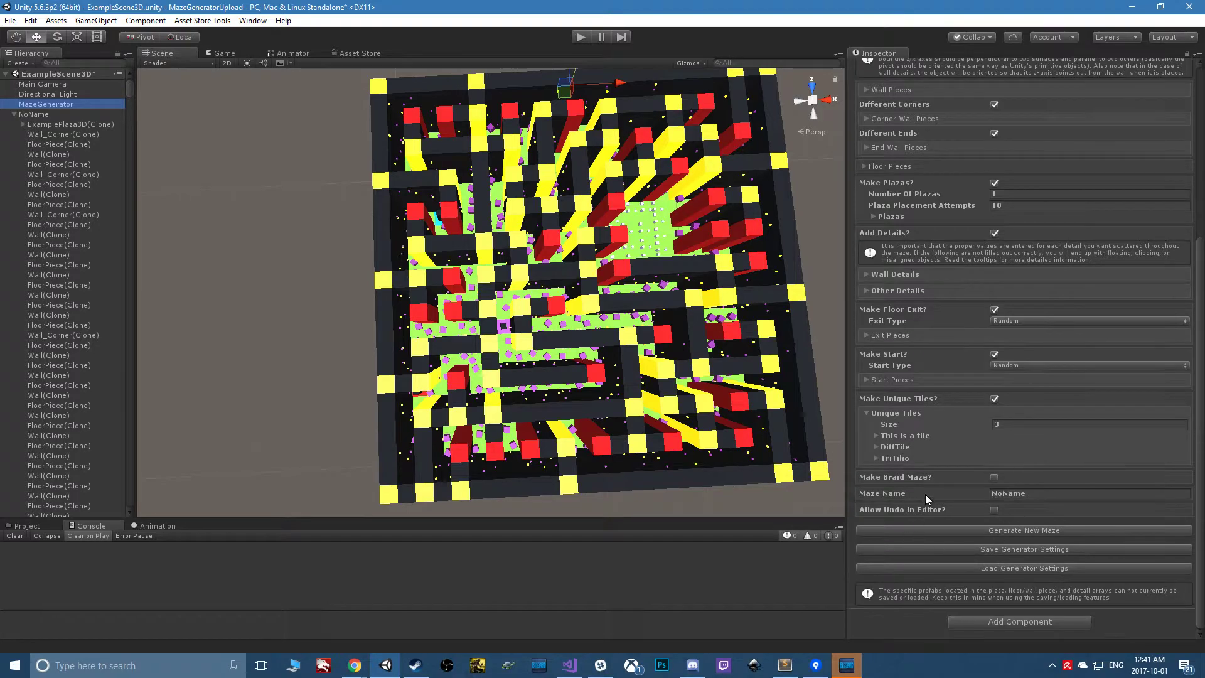
left_click(876, 457)
left_click(1036, 505)
left_click(1034, 516)
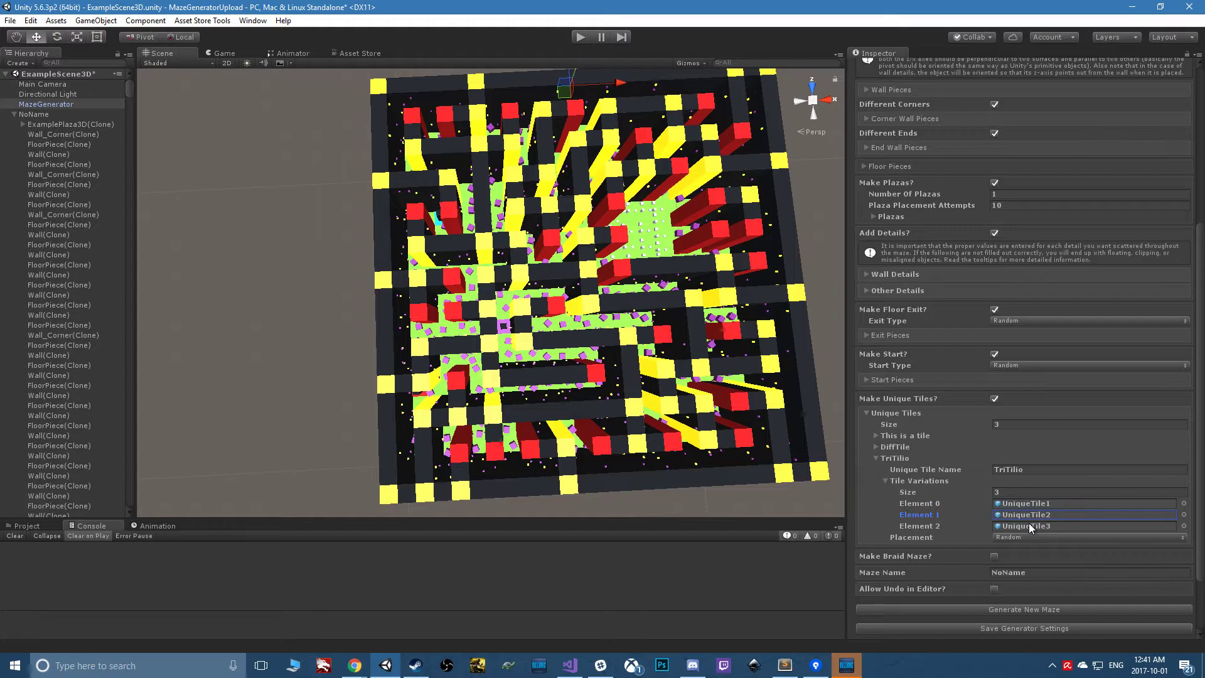
Inspect the UniqueTile3 and UniqueTile1 prefabs assigned as variations of the TriTilio tile
left_click(1030, 526)
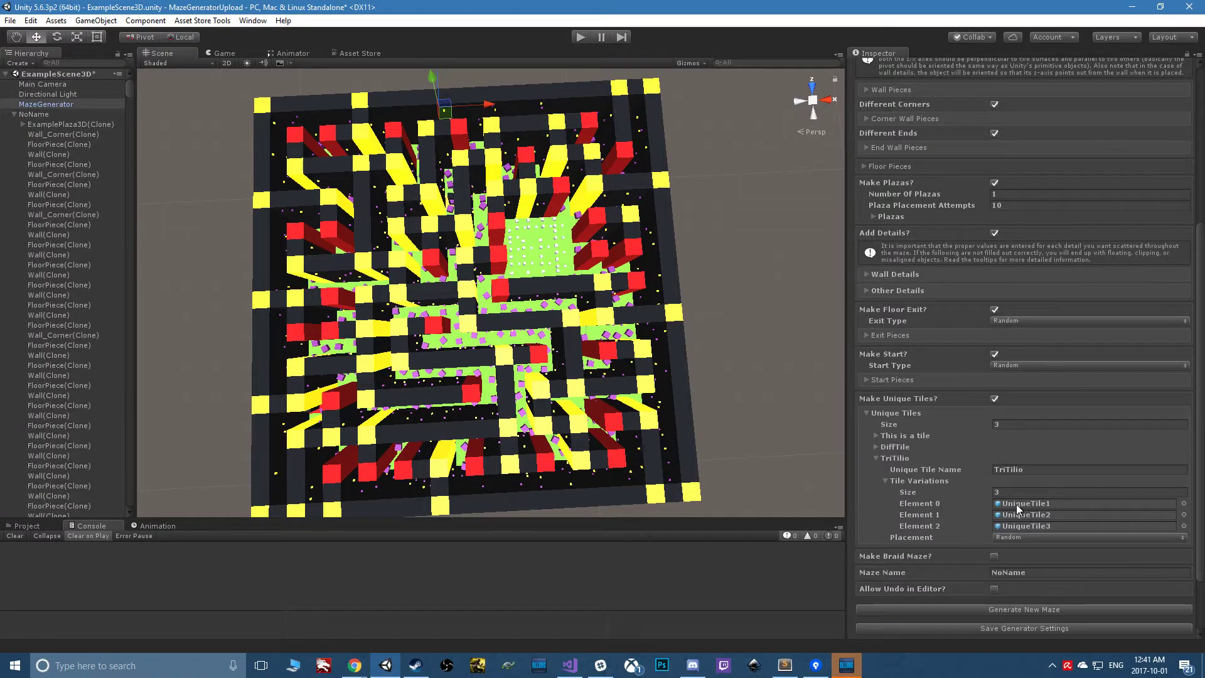
left_click(1038, 503)
Examine the generated maze up close and as a whole, checking its corridors and plaza for the placed unique tiles
middle_click_drag(618, 398, 541, 512)
scroll(483, 371, "up", 10)
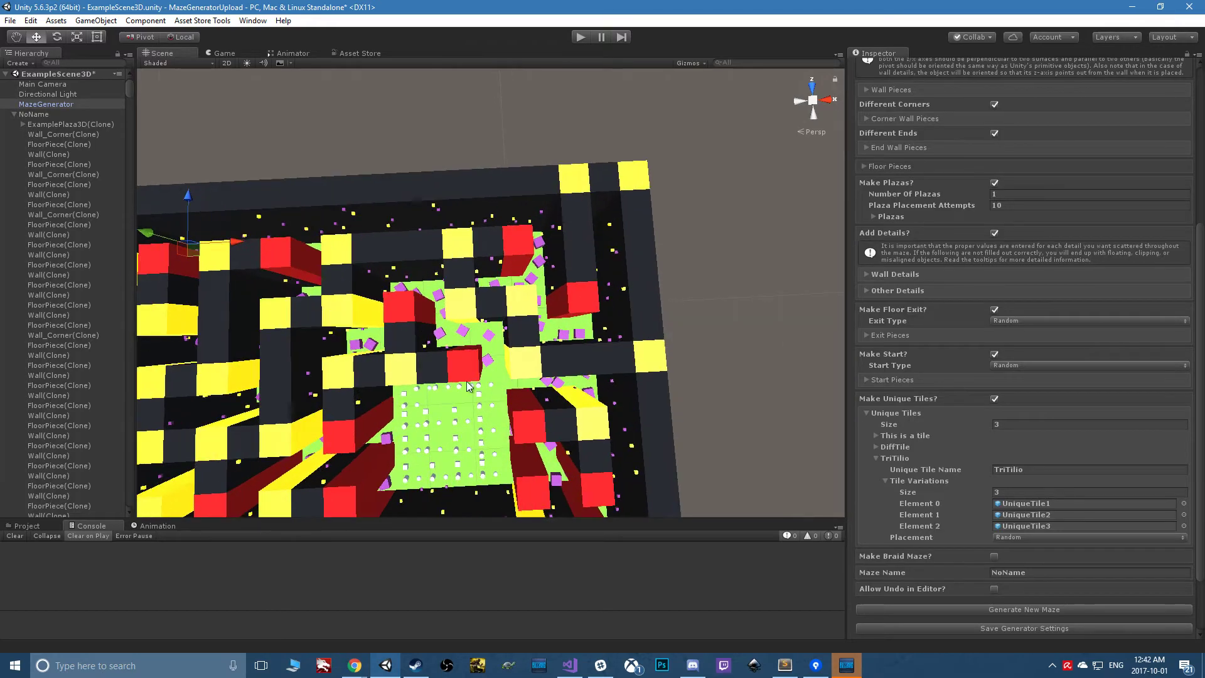
middle_click_drag(383, 376, 537, 290)
middle_click_drag(442, 315, 476, 334)
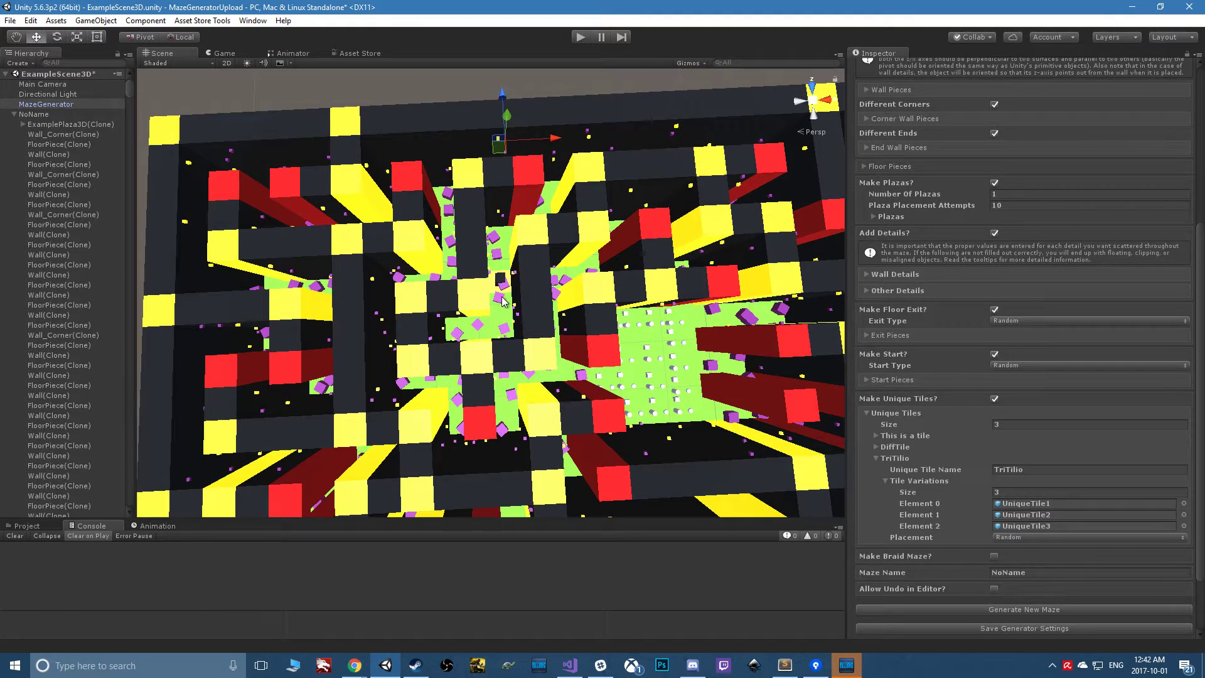
mouse_move(420, 373)
middle_mouse_down()
mouse_move(468, 362)
mouse_move(434, 358)
middle_mouse_up()
scroll(638, 342, "down", 5)
middle_click_drag(641, 380, 575, 362)
middle_click_drag(497, 364, 516, 219)
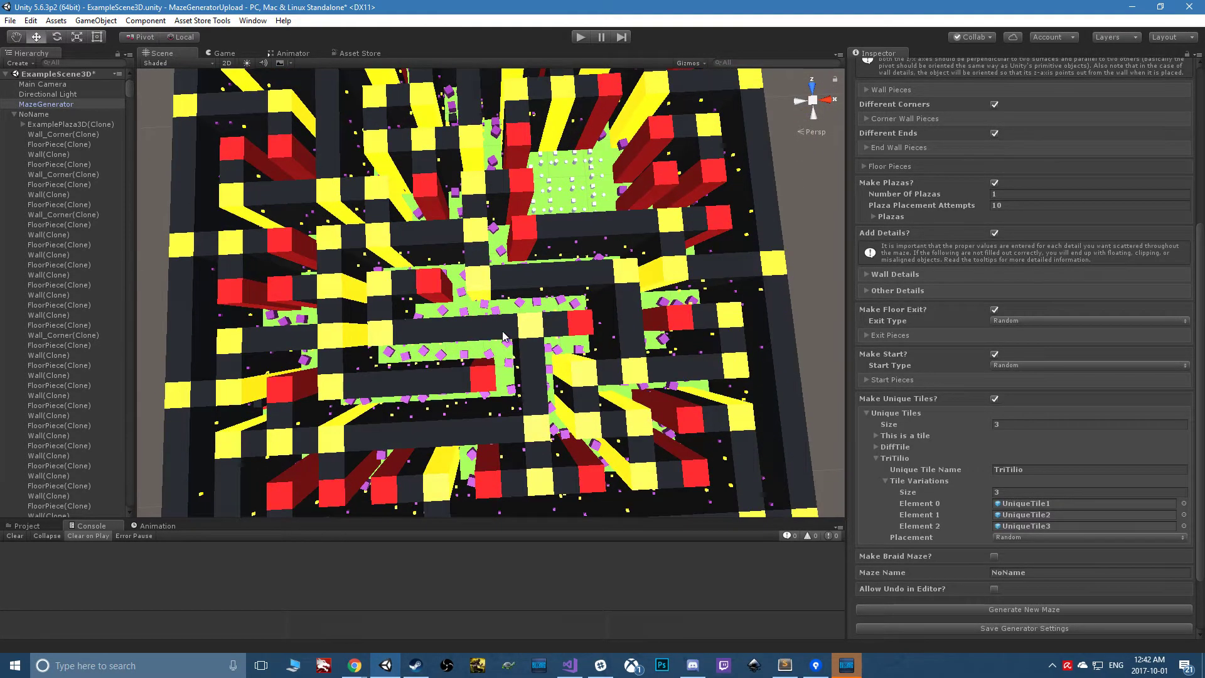
scroll(526, 411, "down", 6)
right_click_drag(565, 394, 564, 373)
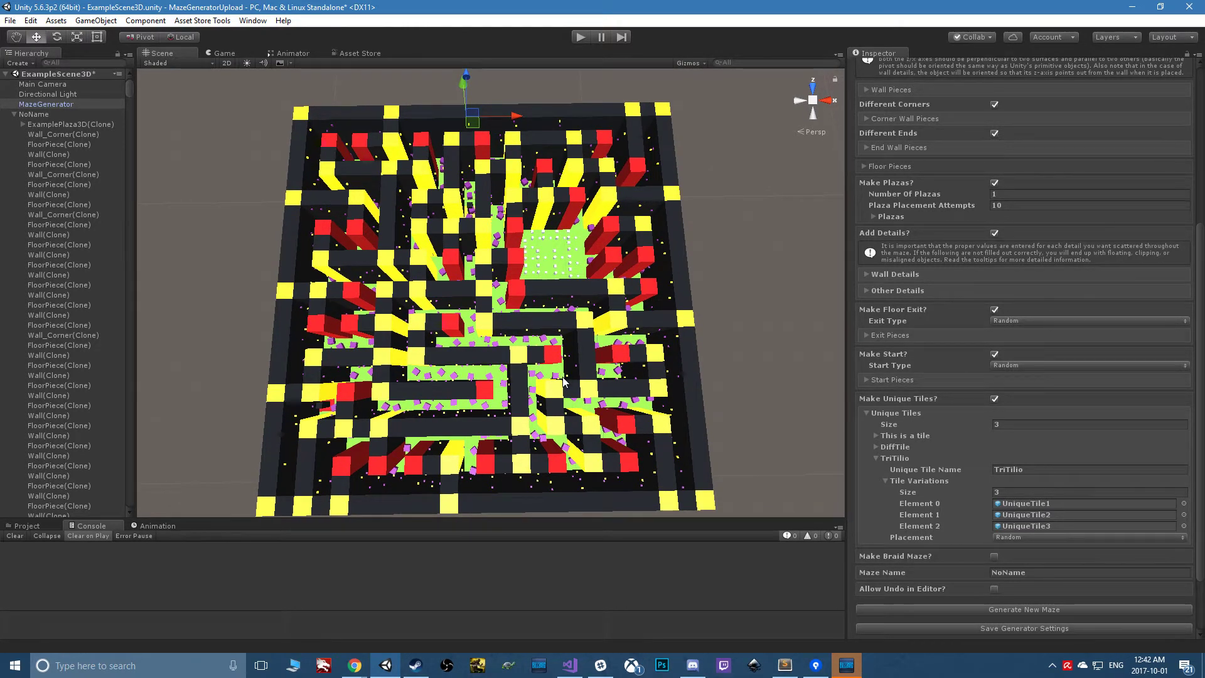
middle_click_drag(509, 369, 407, 388)
left_click_drag(407, 388, 444, 368, "alt")
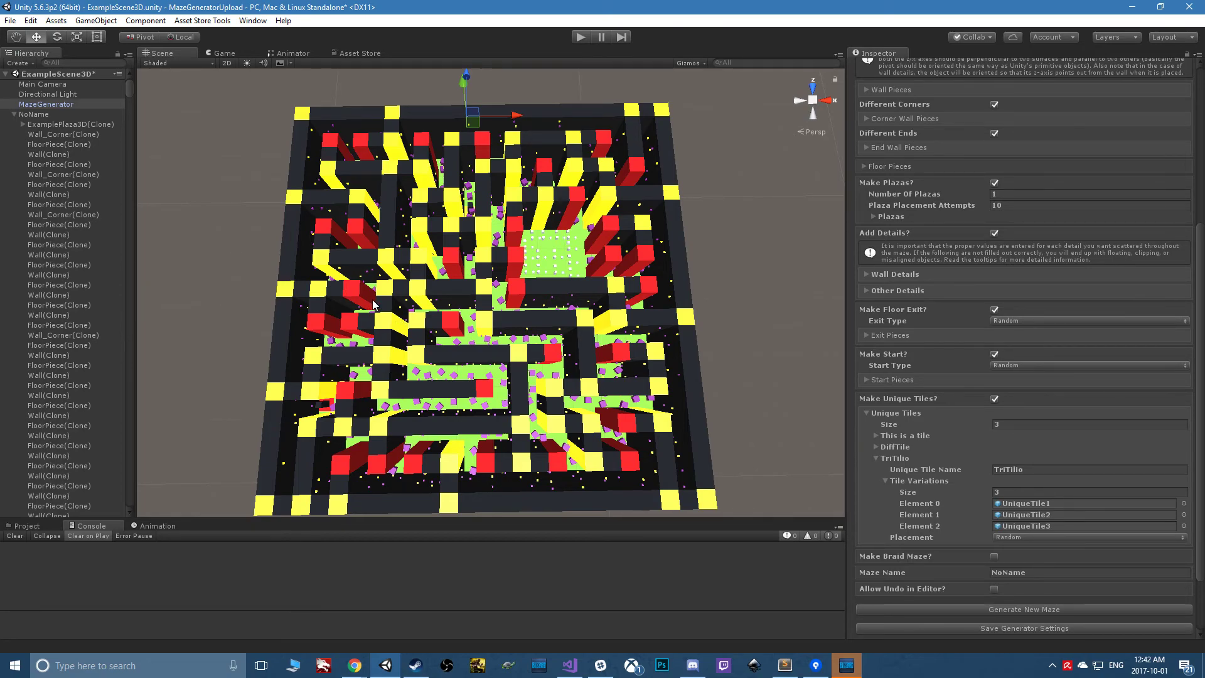
key("alt")
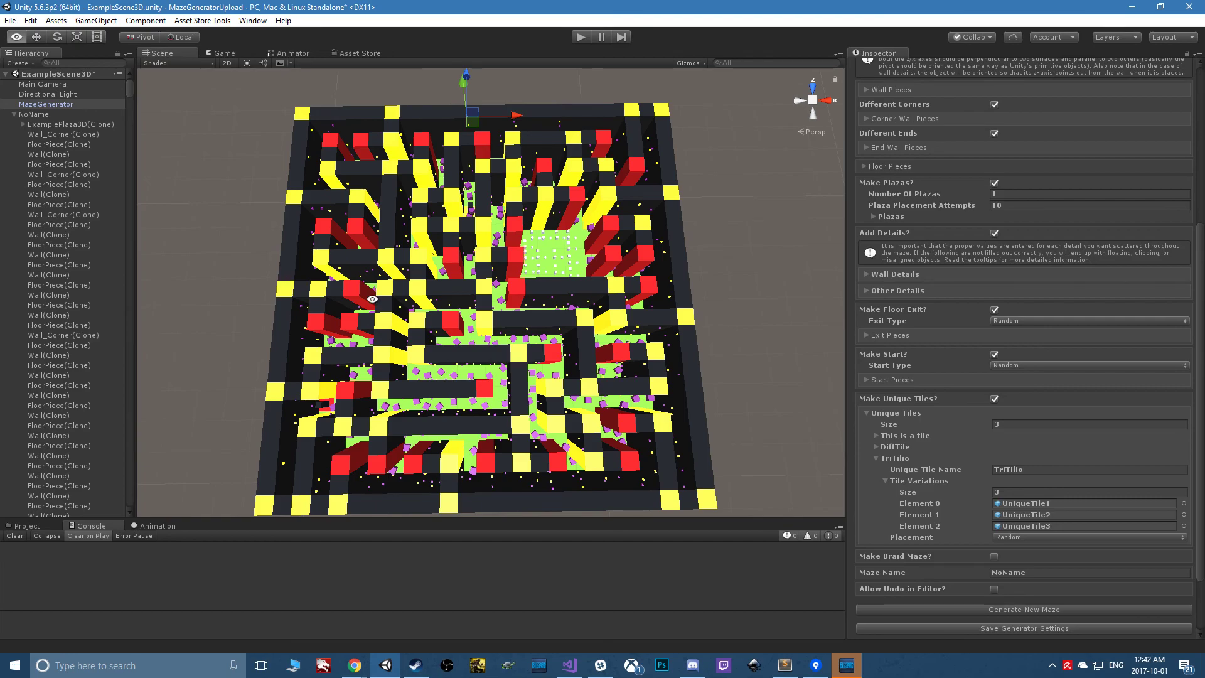